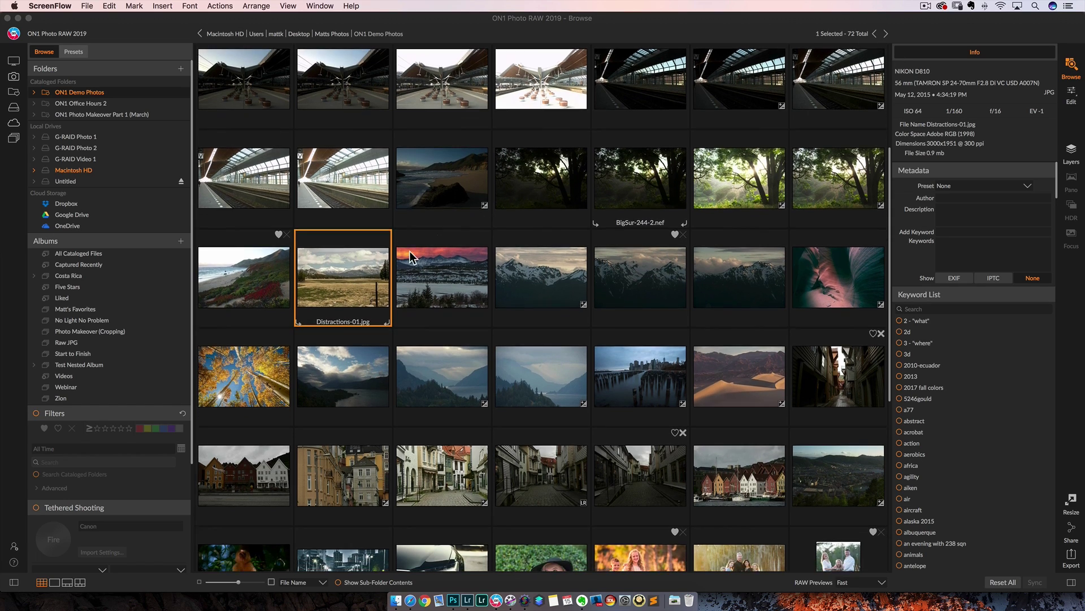
# Open the Distractions-01 landscape in Develop and lower its Exposure to -1.3
pyautogui.click(918, 80)
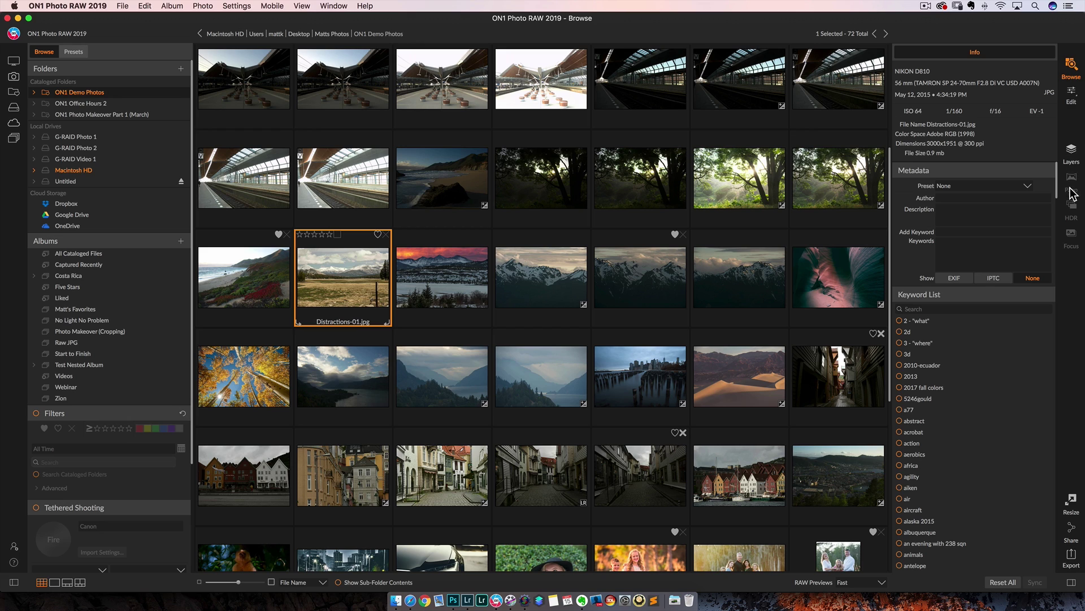
pyautogui.click(1070, 95)
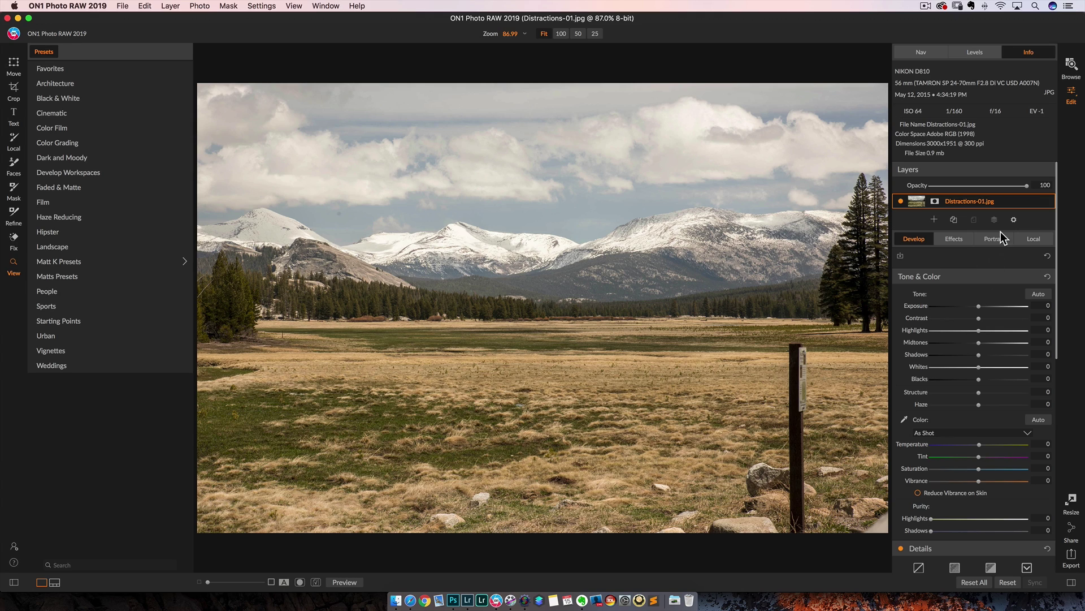
pyautogui.click(912, 238)
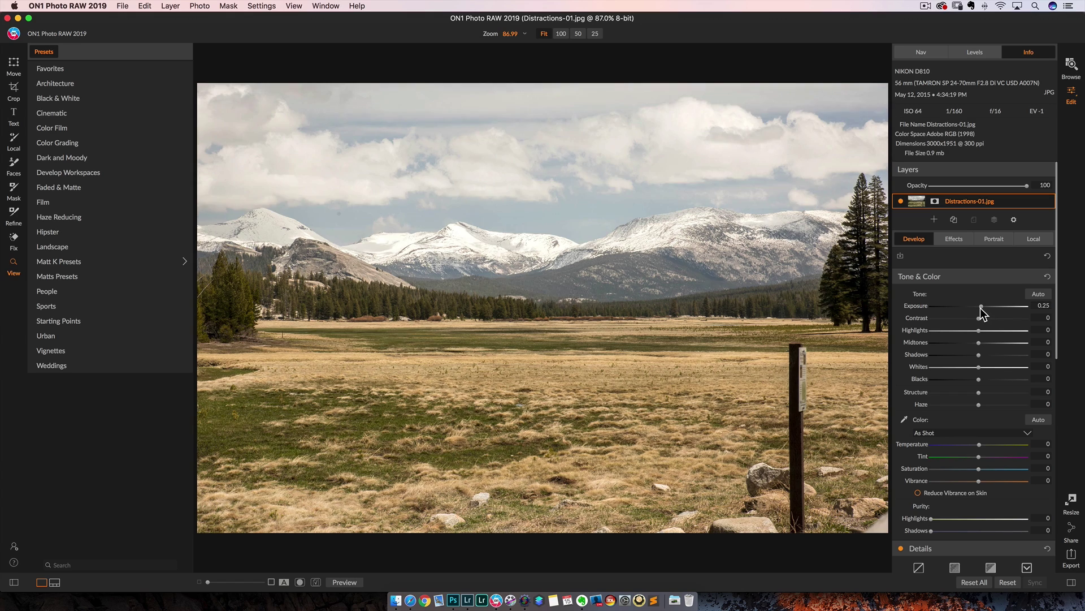
pyautogui.moveTo(981, 308); pyautogui.dragTo(966, 308)
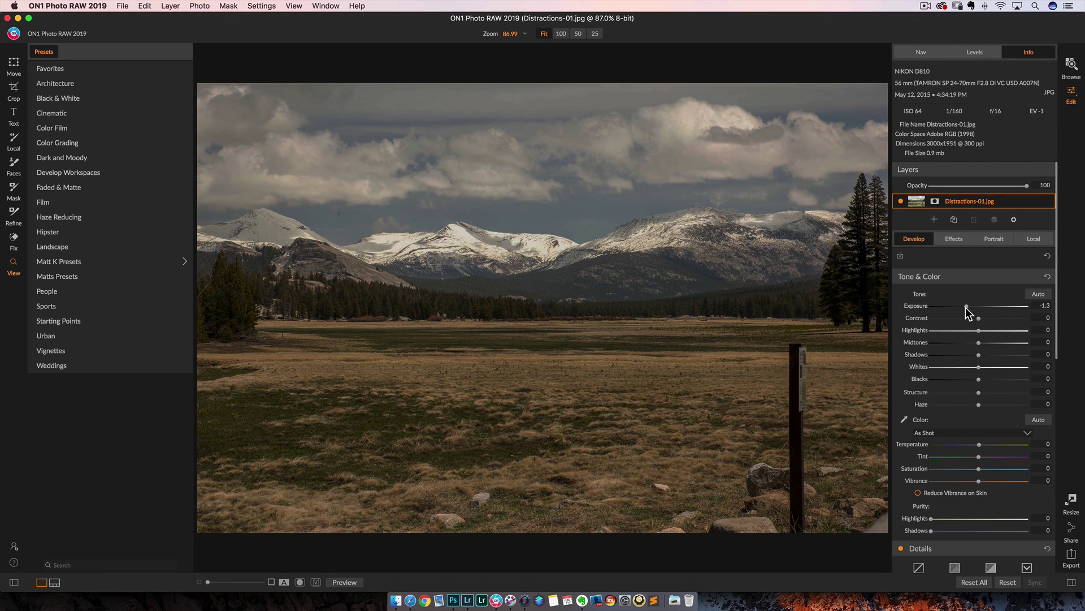
# Apply a Dynamic Contrast filter from Effects, then glance at Local and return to Develop
pyautogui.click(959, 244)
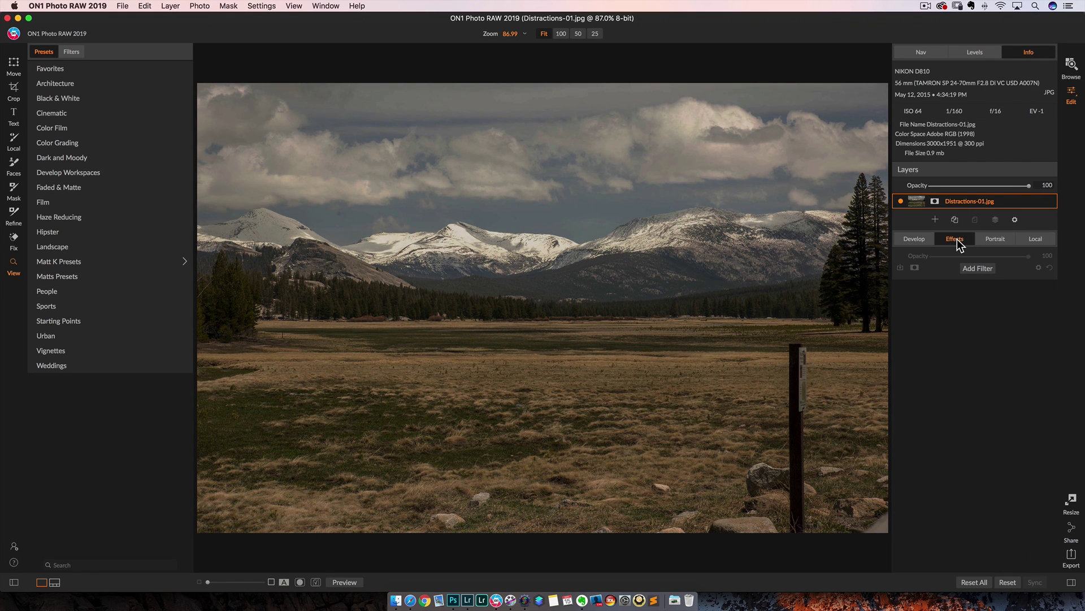
pyautogui.click(972, 270)
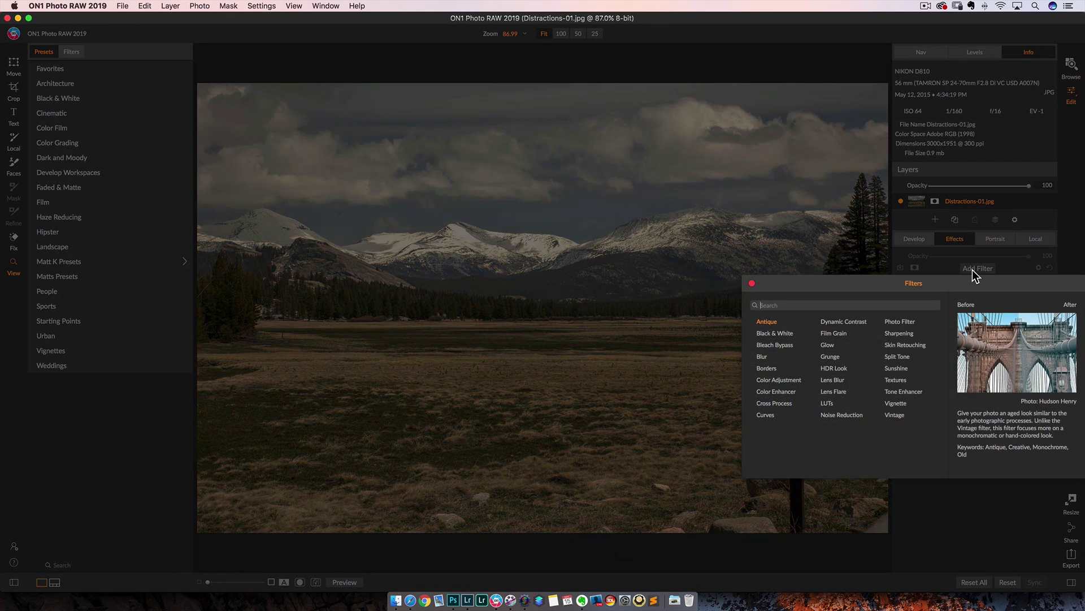
pyautogui.click(831, 322)
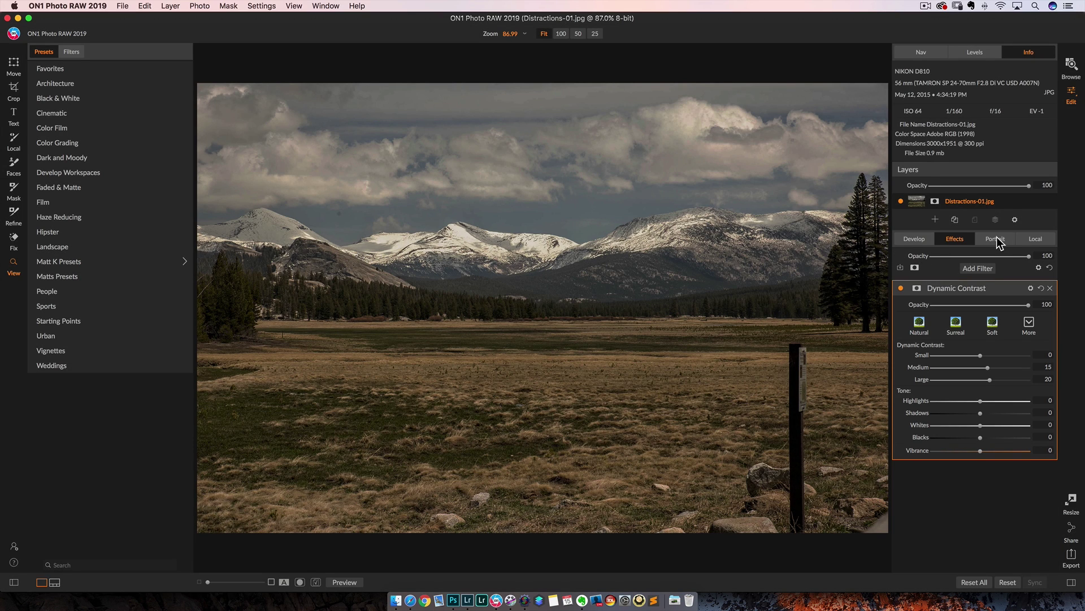
pyautogui.click(1037, 240)
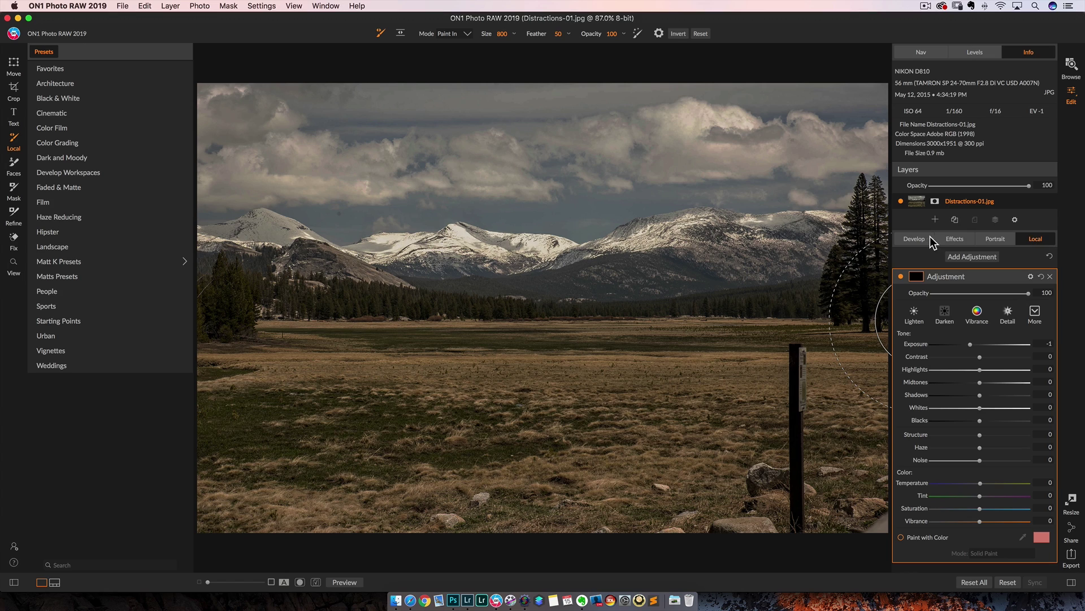
pyautogui.click(921, 238)
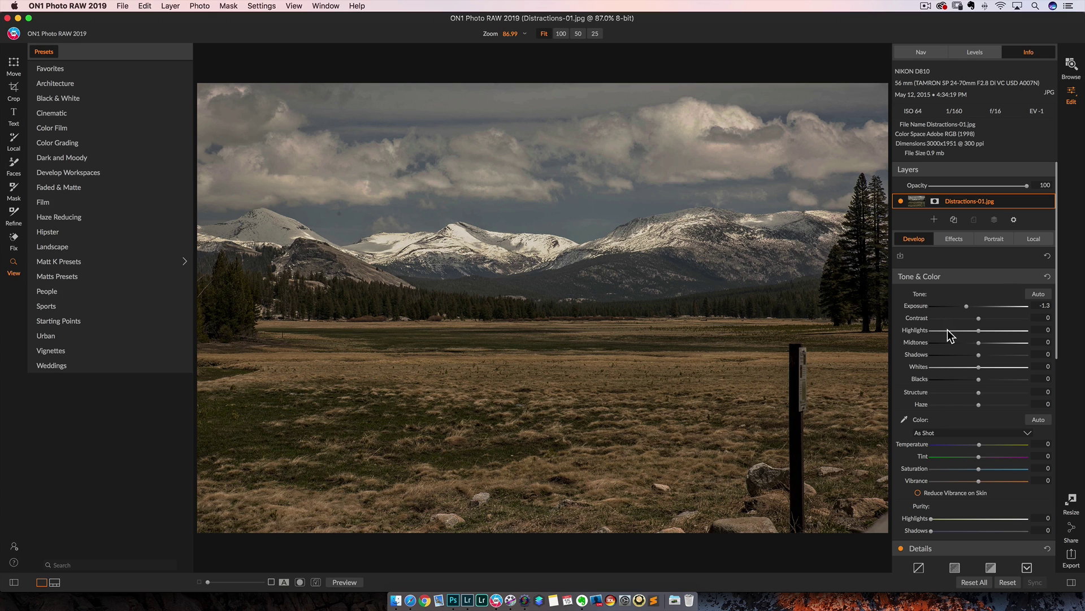
pyautogui.scroll(-5, 947, 330)
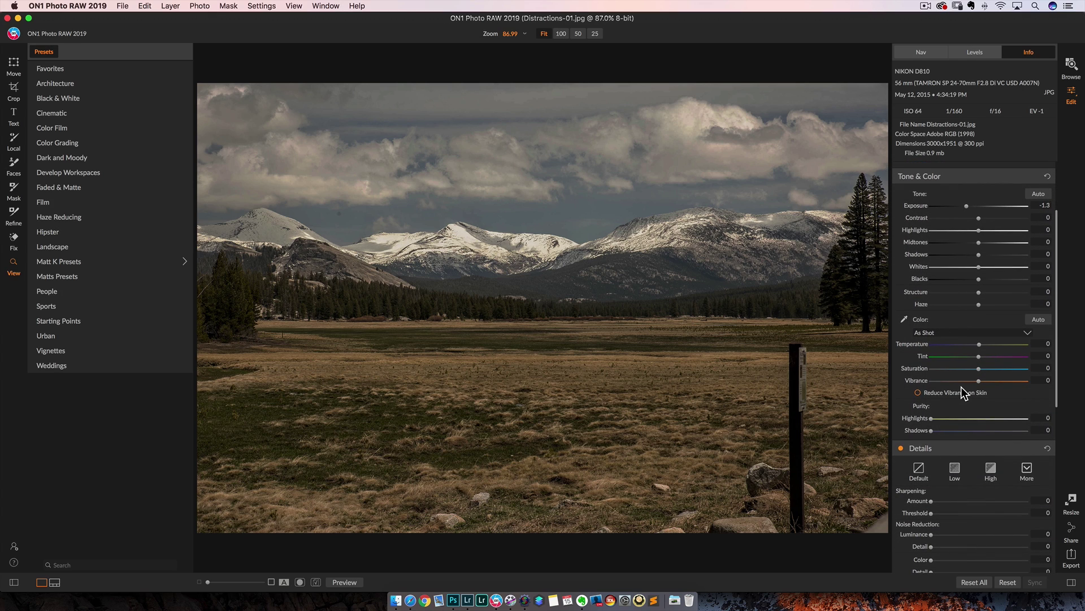
pyautogui.scroll(5, 964, 394)
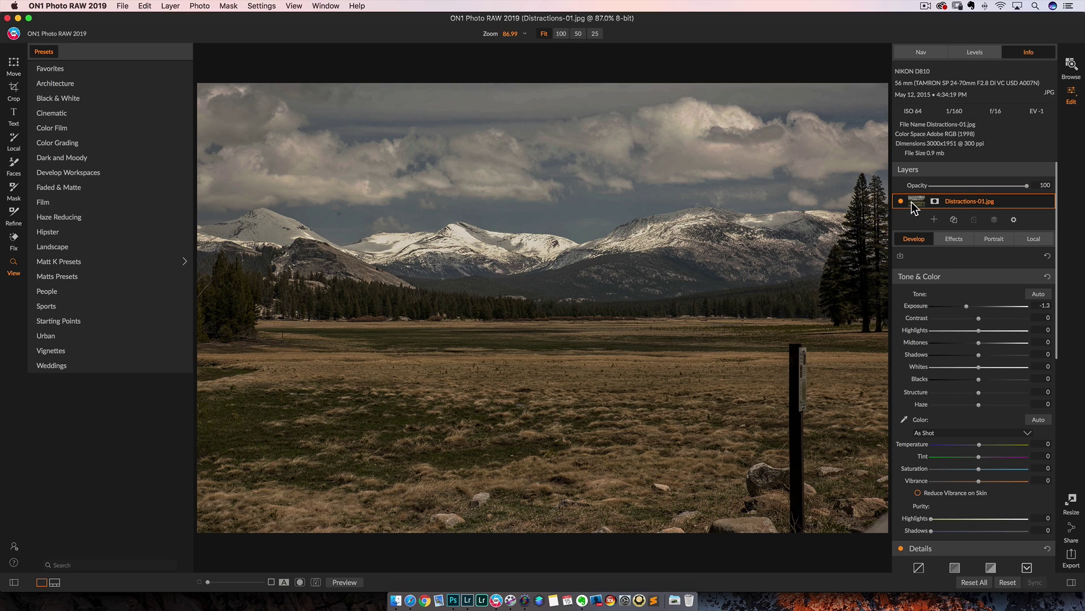
# Start a new layer, accept the layered .ONPhoto notice, and pick _DSC7726.ARW
pyautogui.click(954, 221)
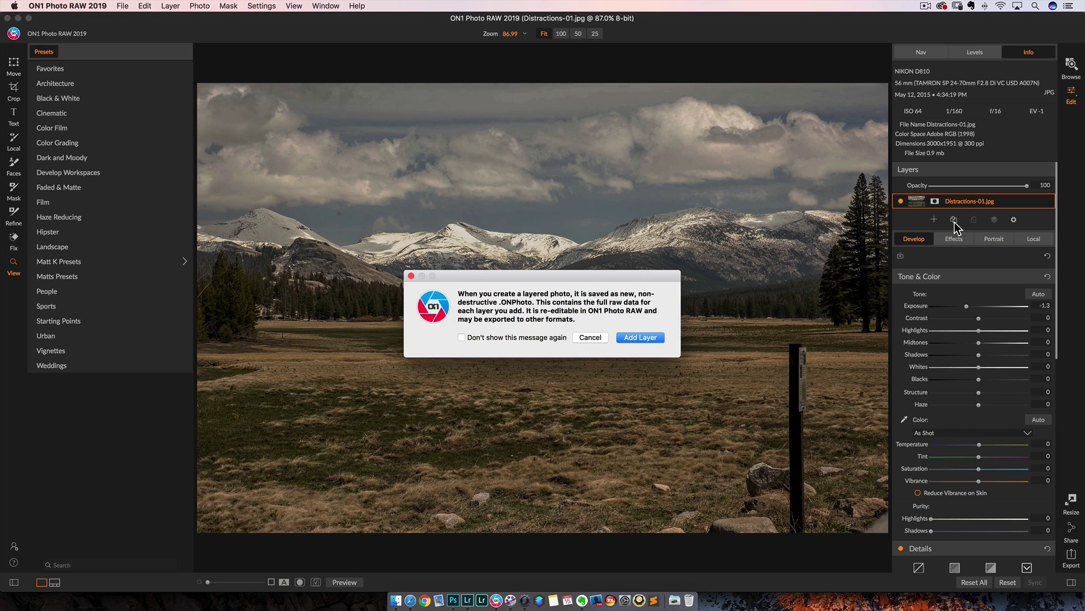
pyautogui.click(591, 337)
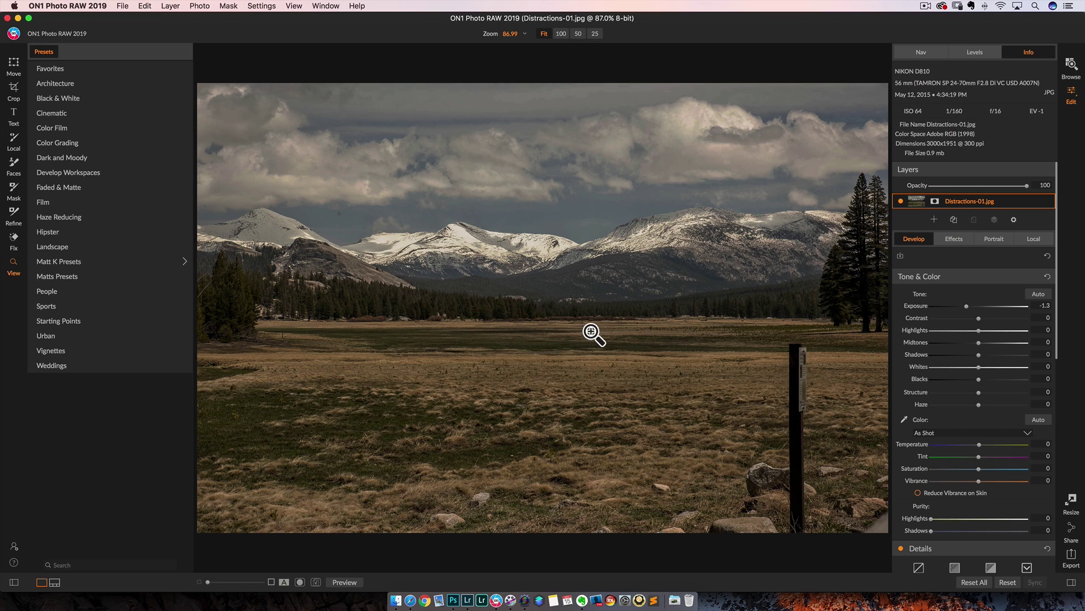
pyautogui.click(935, 220)
pyautogui.click(649, 334)
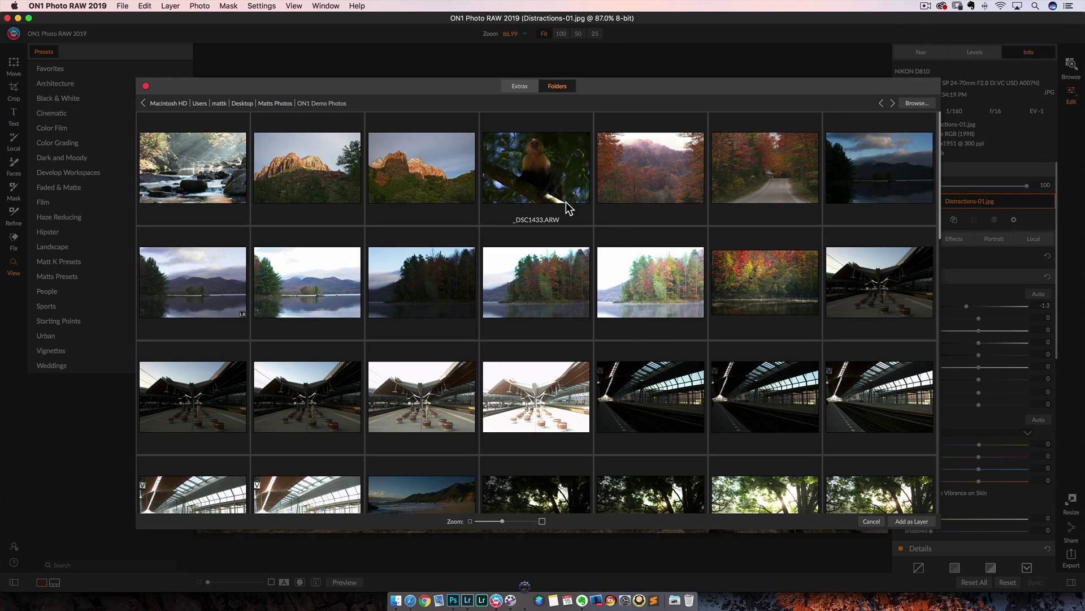
pyautogui.click(650, 161)
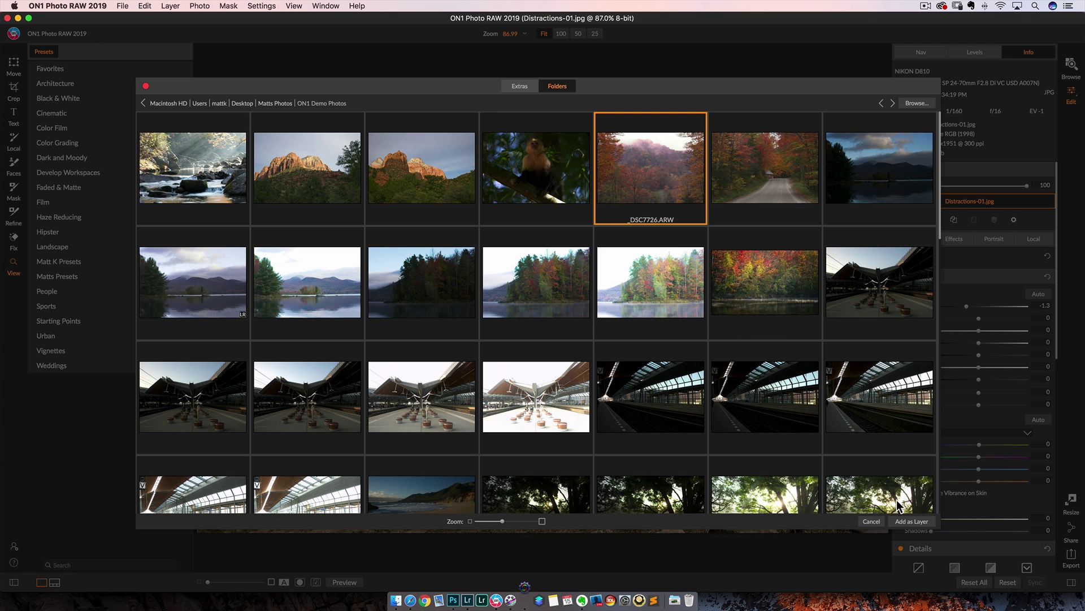
# Add the forest raw as a masked layer with lower opacity, darker exposure and Structure 75
pyautogui.click(910, 521)
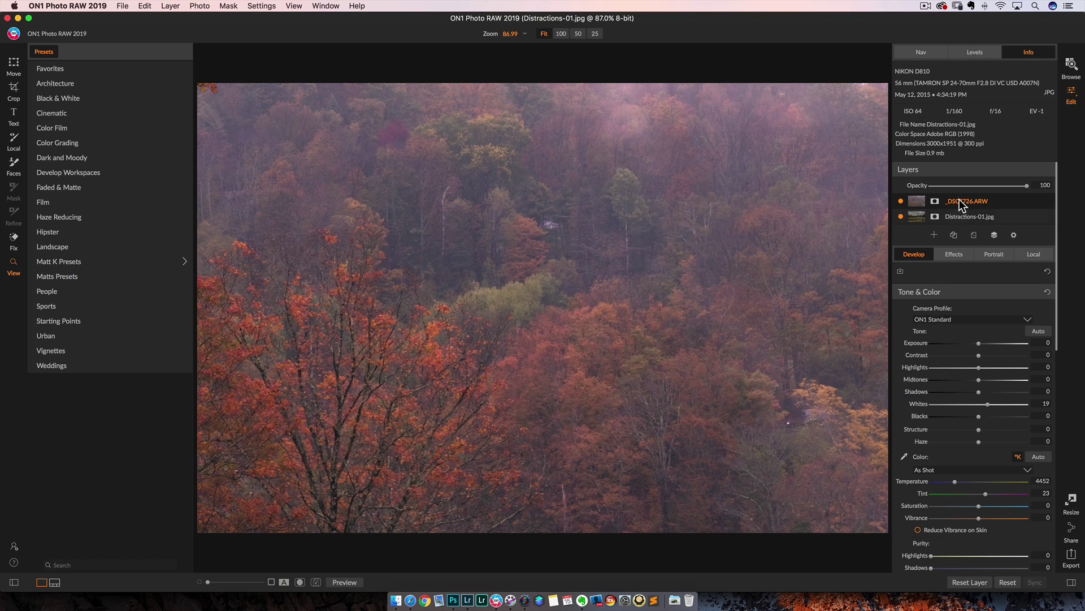
pyautogui.moveTo(1027, 186); pyautogui.dragTo(1049, 195)
pyautogui.click(920, 200)
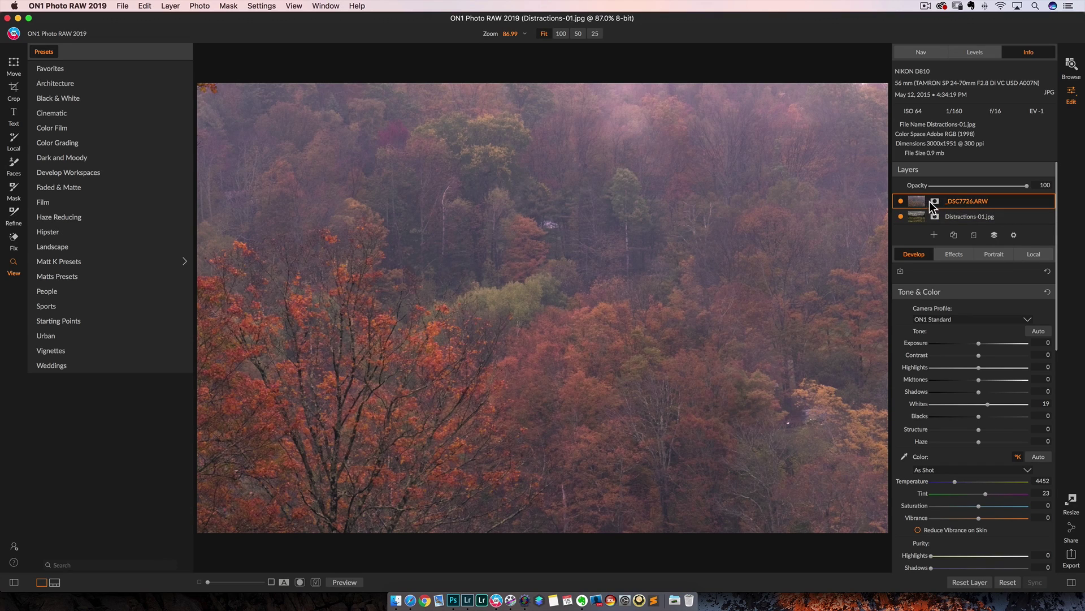
pyautogui.click(935, 201)
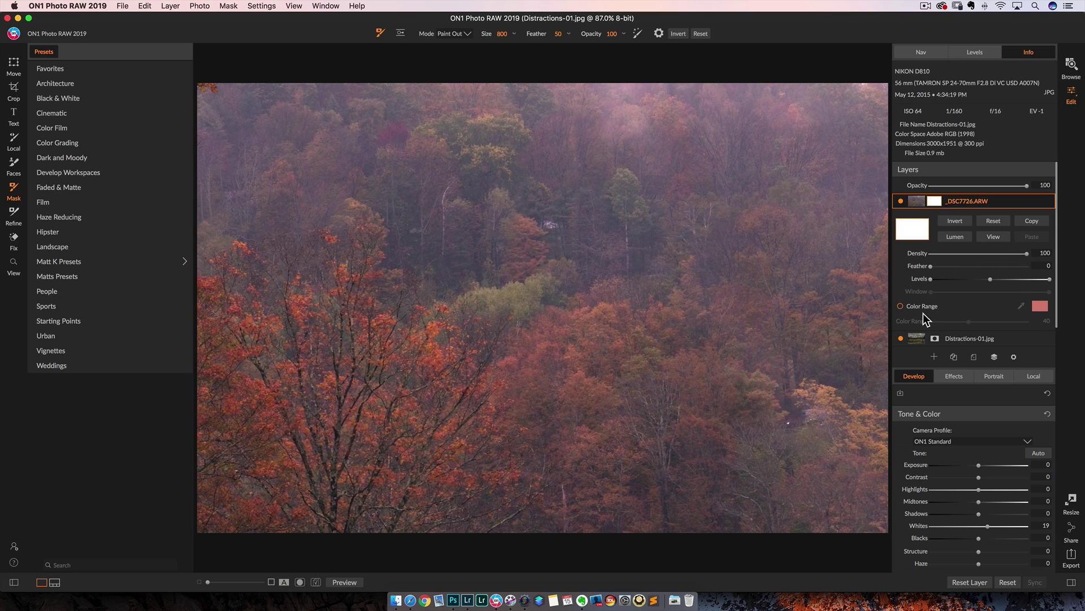
pyautogui.click(917, 201)
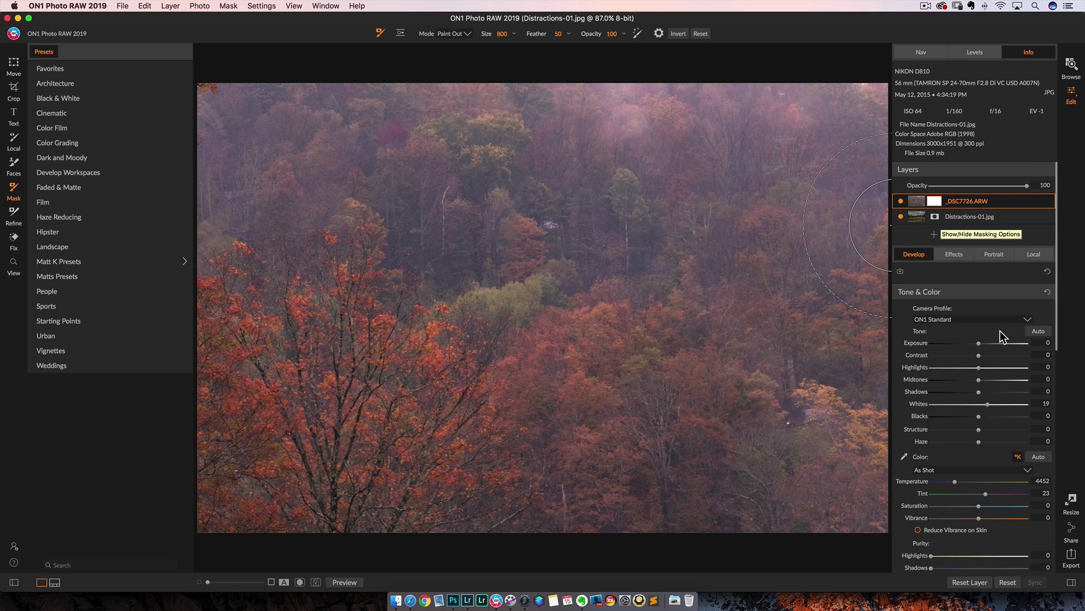
pyautogui.moveTo(978, 343); pyautogui.dragTo(972, 346)
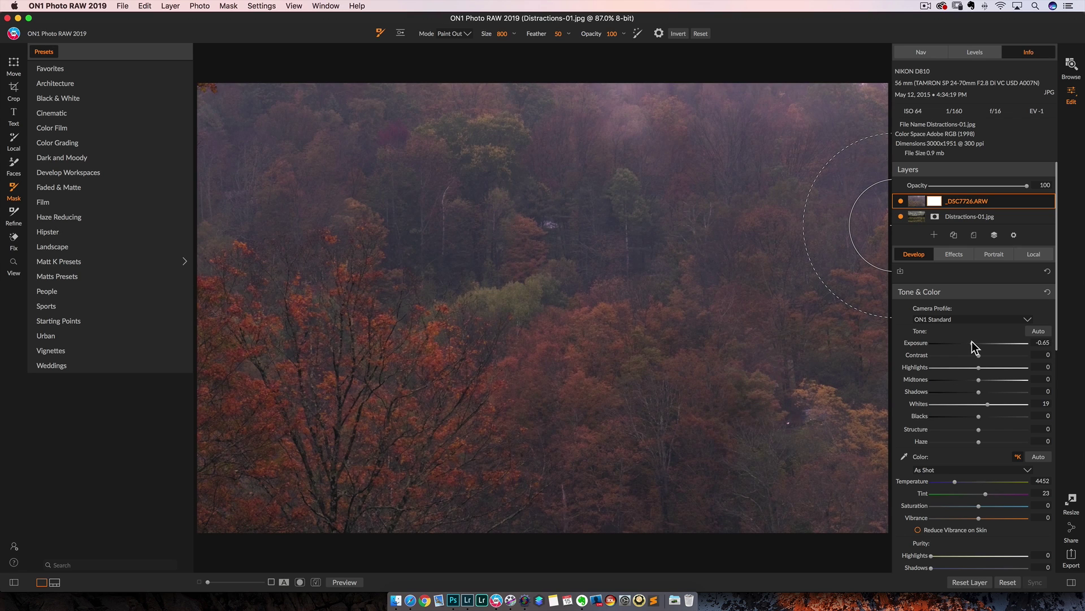
pyautogui.moveTo(984, 434); pyautogui.dragTo(1016, 436)
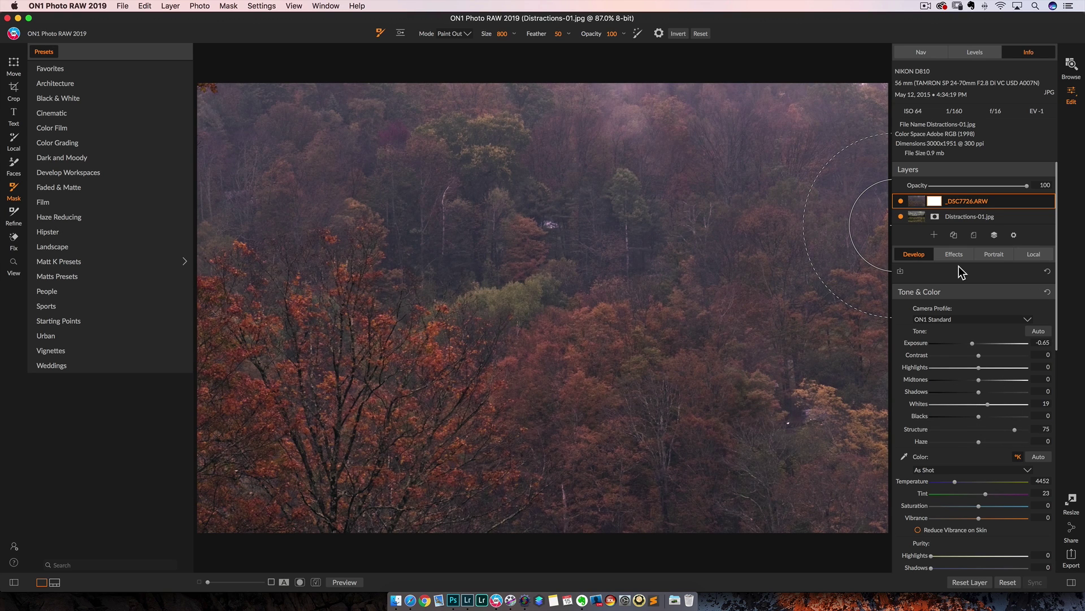
# Hide the forest layer and raise the landscape's Exposure to -0.85
pyautogui.click(917, 215)
pyautogui.click(901, 201)
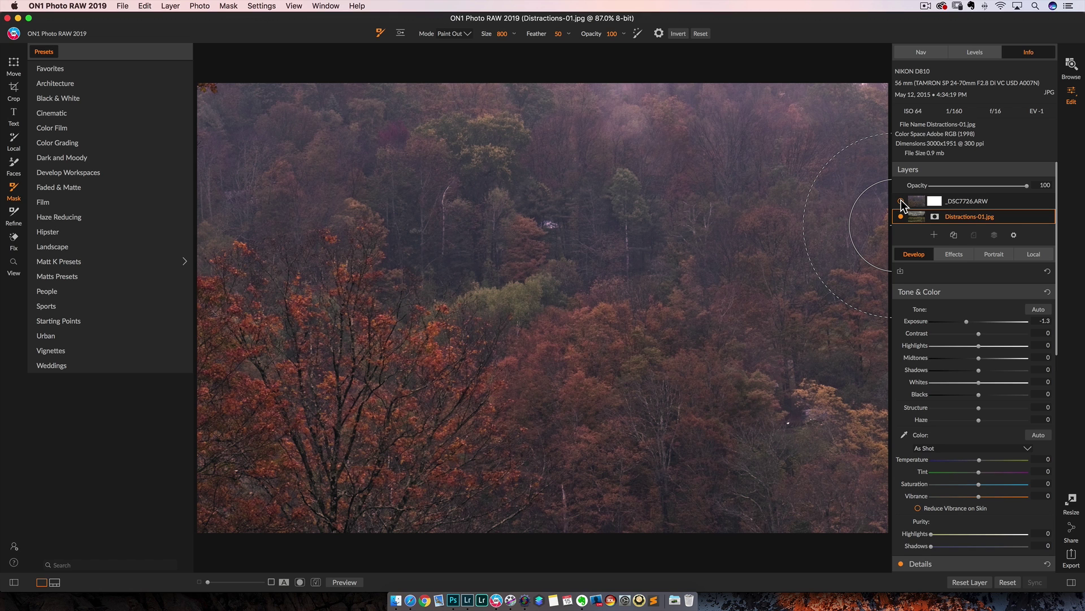
pyautogui.moveTo(966, 322); pyautogui.dragTo(970, 324)
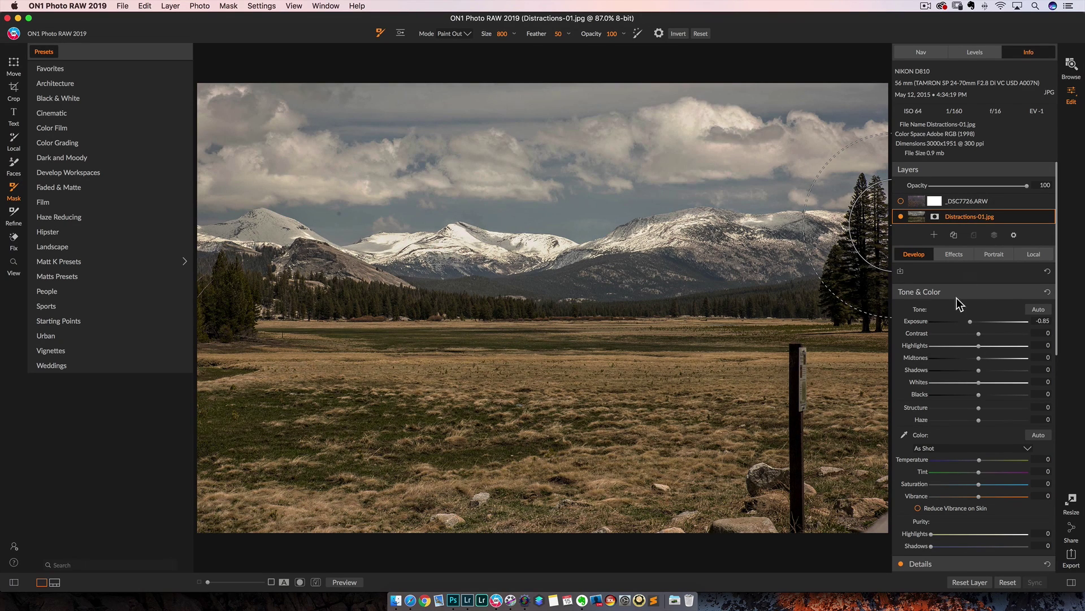
pyautogui.scroll(-1, 1016, 259)
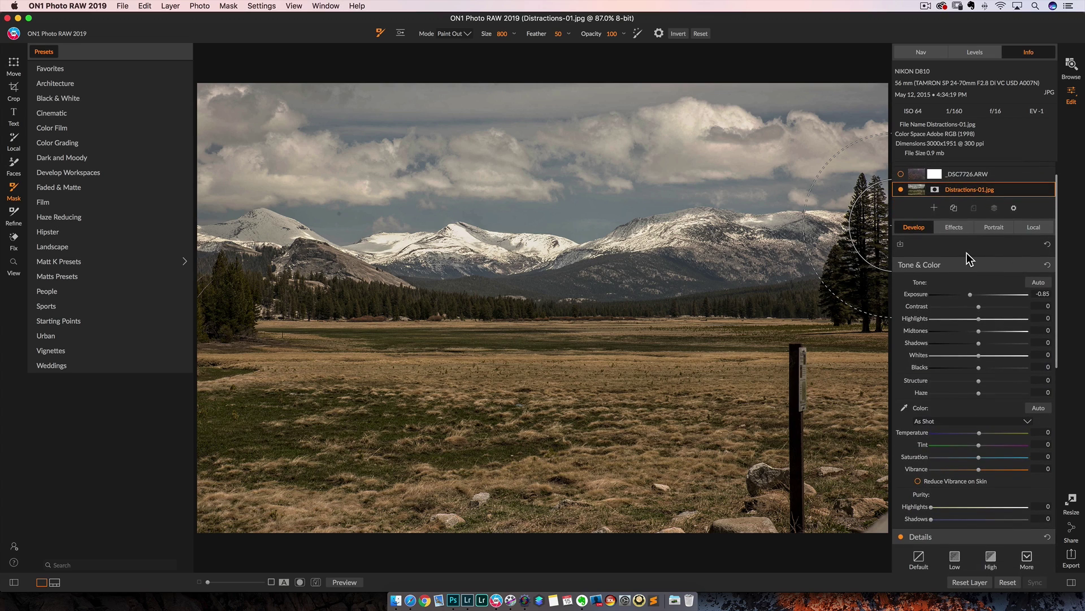
pyautogui.scroll(2, 967, 253)
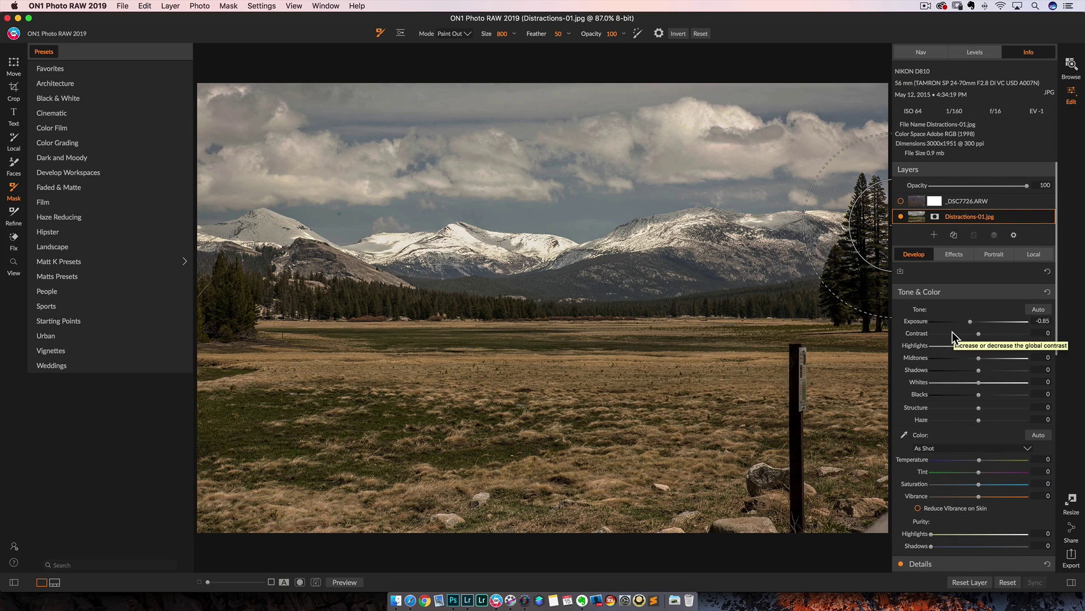
# Reset and delete the _DSC7726.ARW forest layer, then return to the Browse grid
pyautogui.click(985, 202)
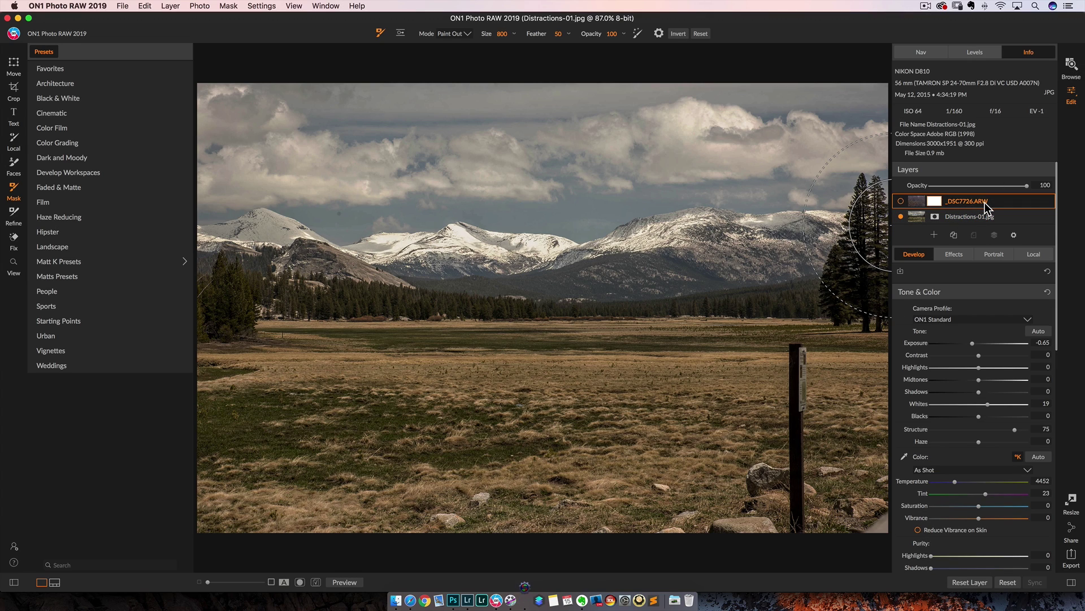
pyautogui.click(970, 583)
pyautogui.click(901, 201)
pyautogui.rightClick(978, 201)
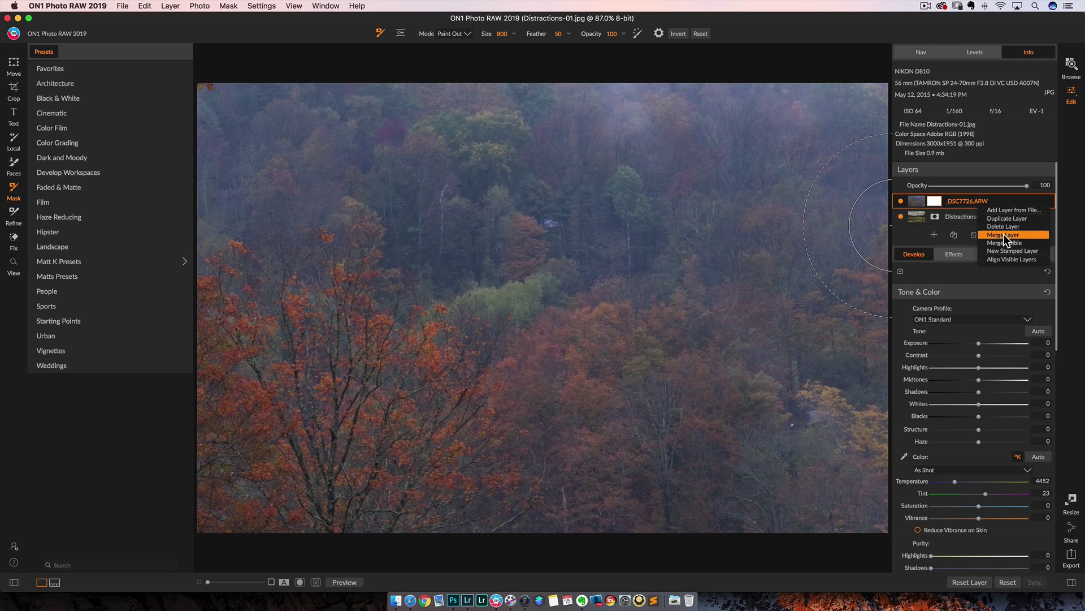
pyautogui.click(1006, 225)
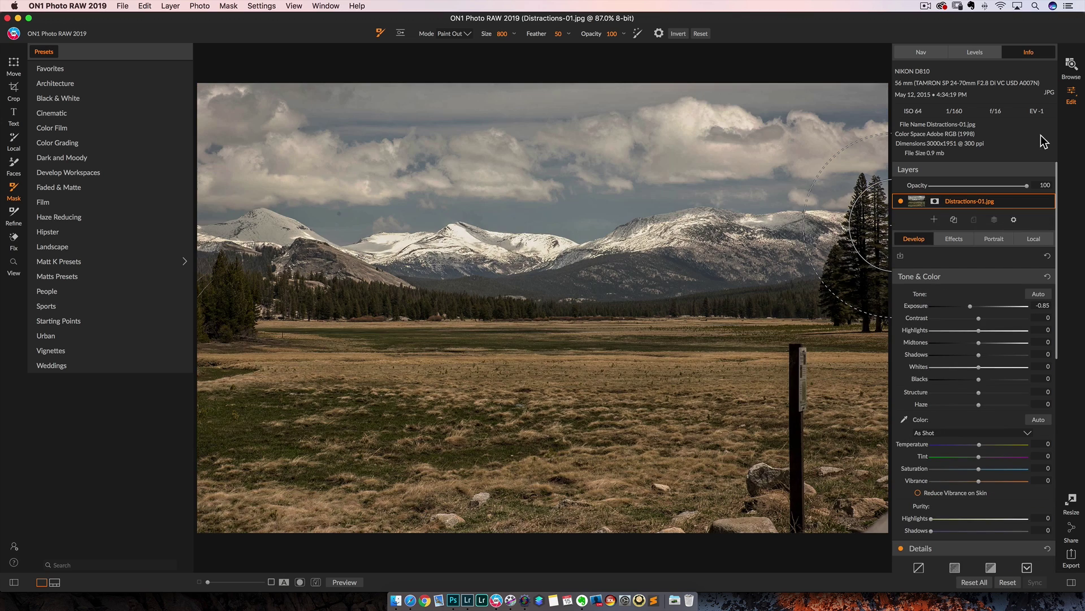
pyautogui.click(1074, 64)
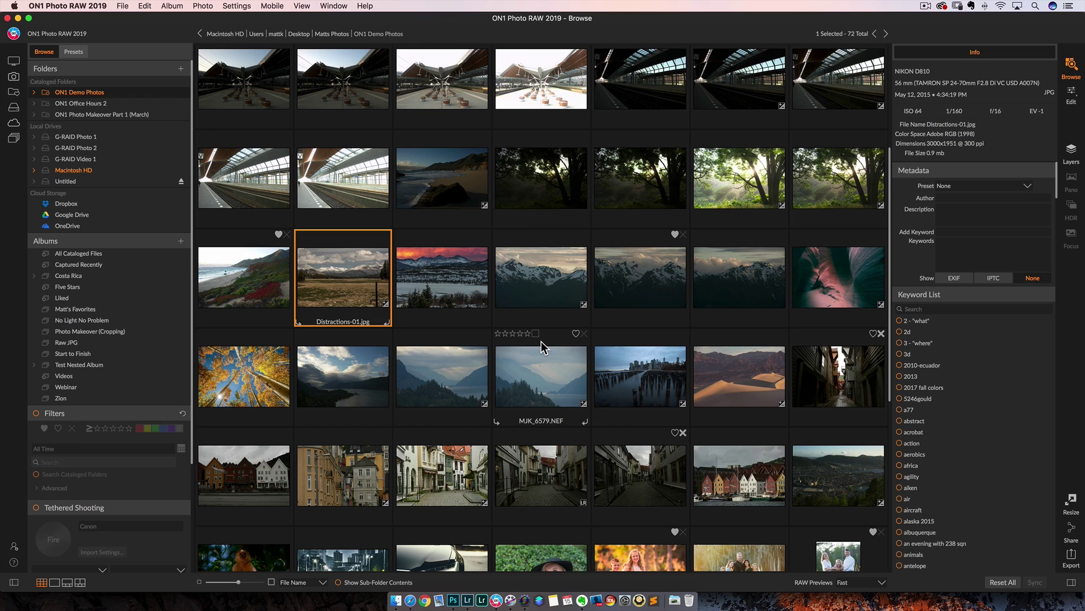
# Open portrait-01.jpg for editing and apply Portrait retouching with default settings
pyautogui.scroll(-4, 541, 341)
pyautogui.click(548, 378)
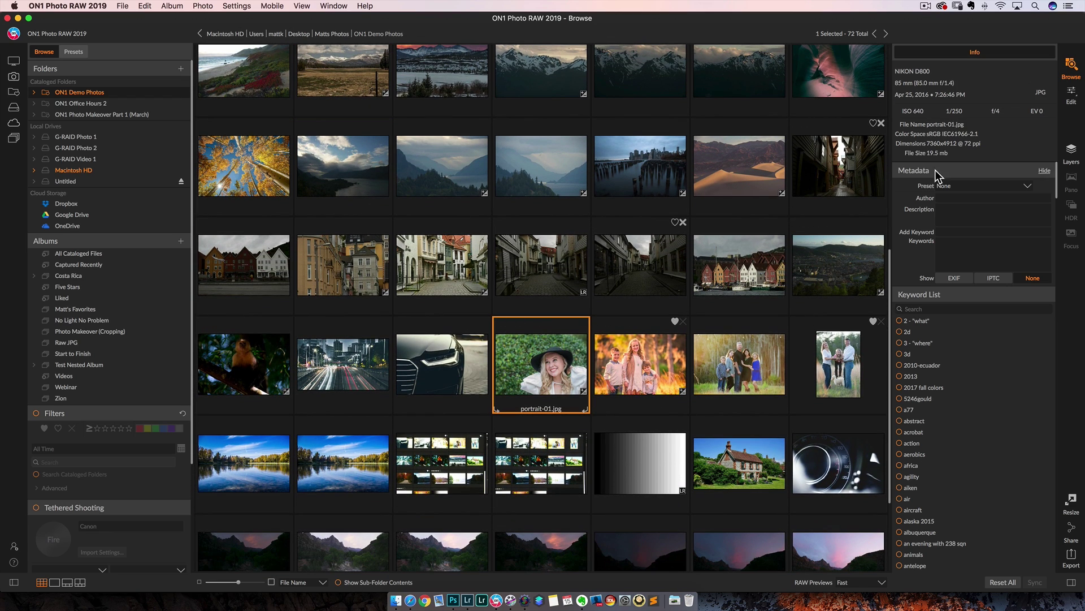
pyautogui.click(1072, 95)
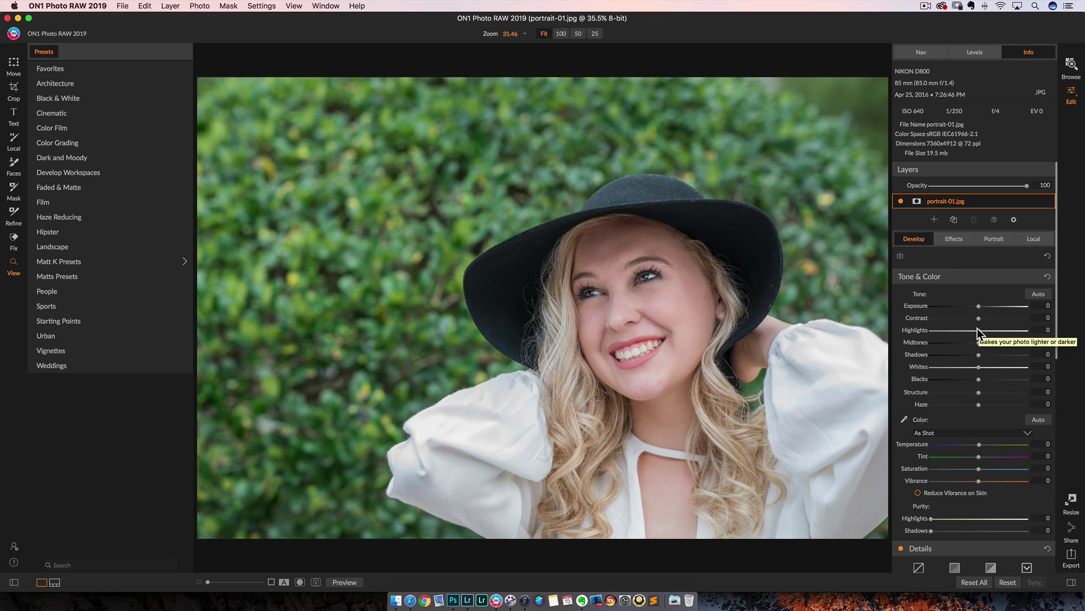
pyautogui.click(988, 238)
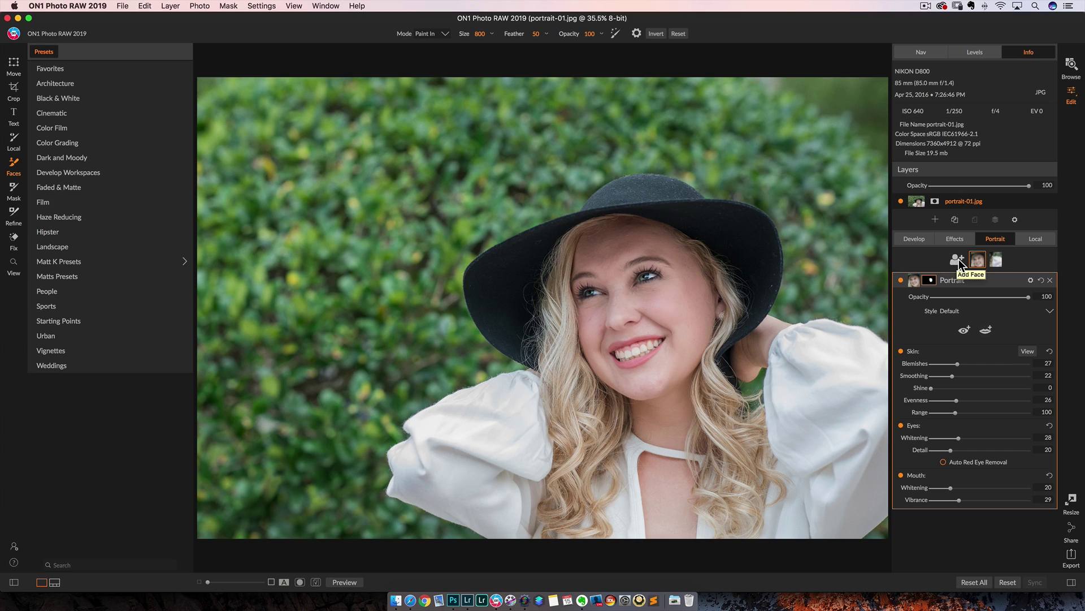
# Mark the centres of both eyes and fine-tune the eye marker positions
pyautogui.click(1050, 280)
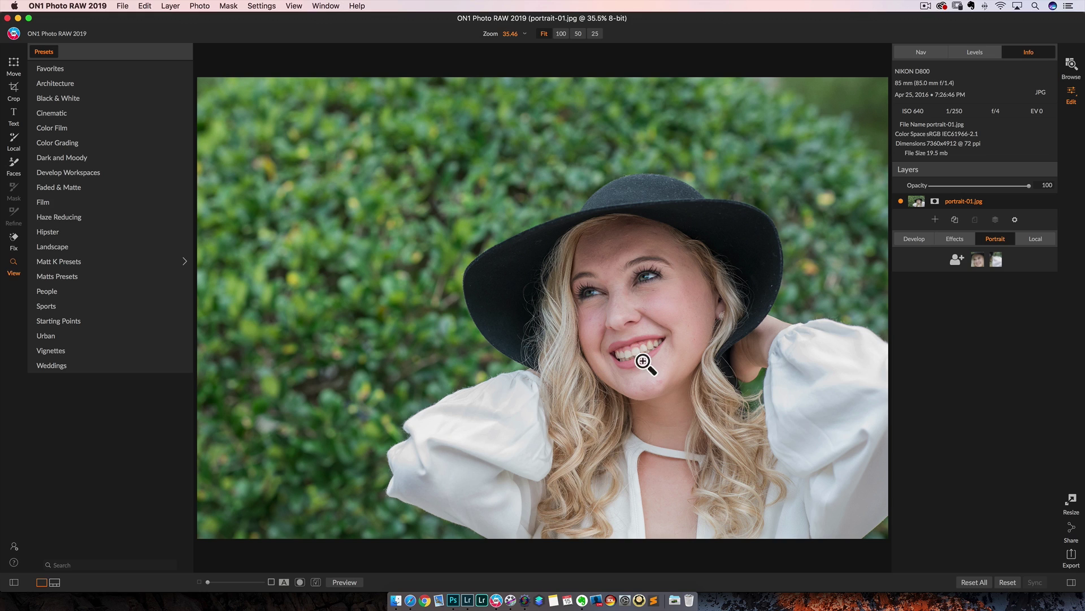
pyautogui.click(975, 260)
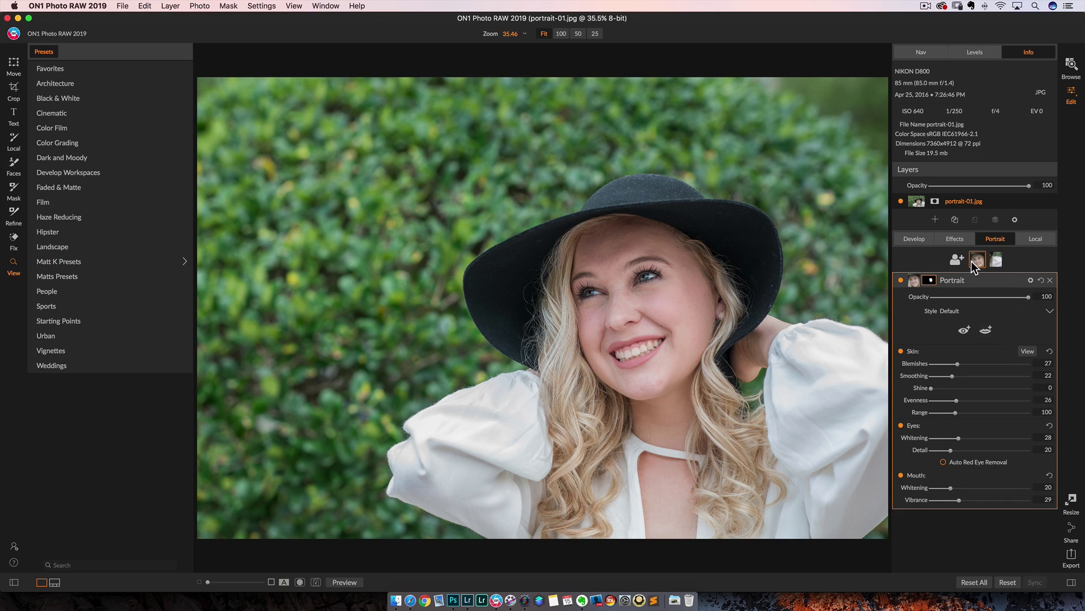
pyautogui.click(966, 332)
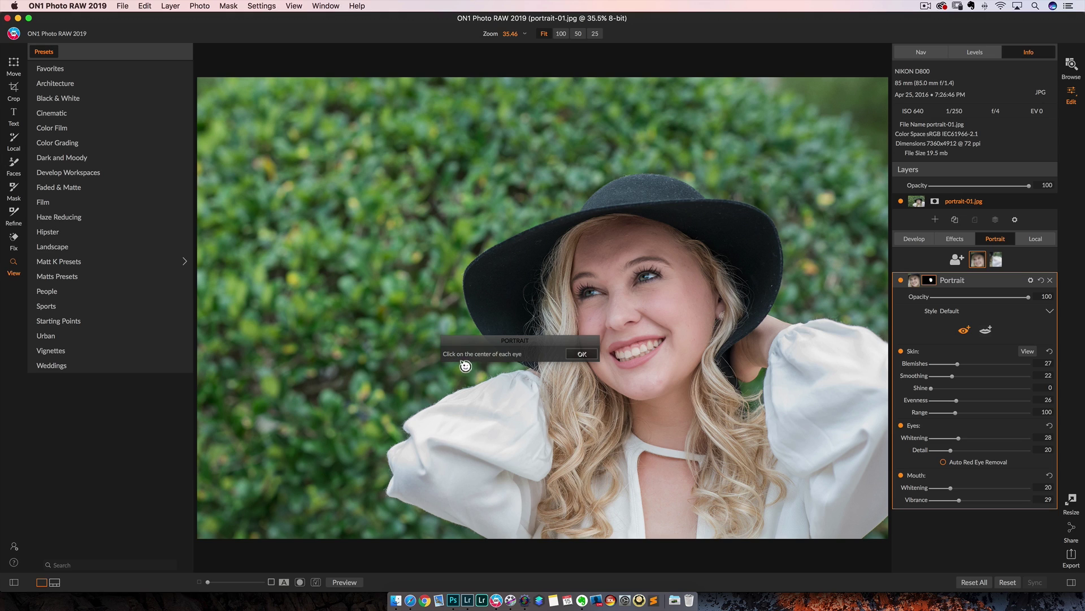
pyautogui.click(649, 281)
pyautogui.click(593, 294)
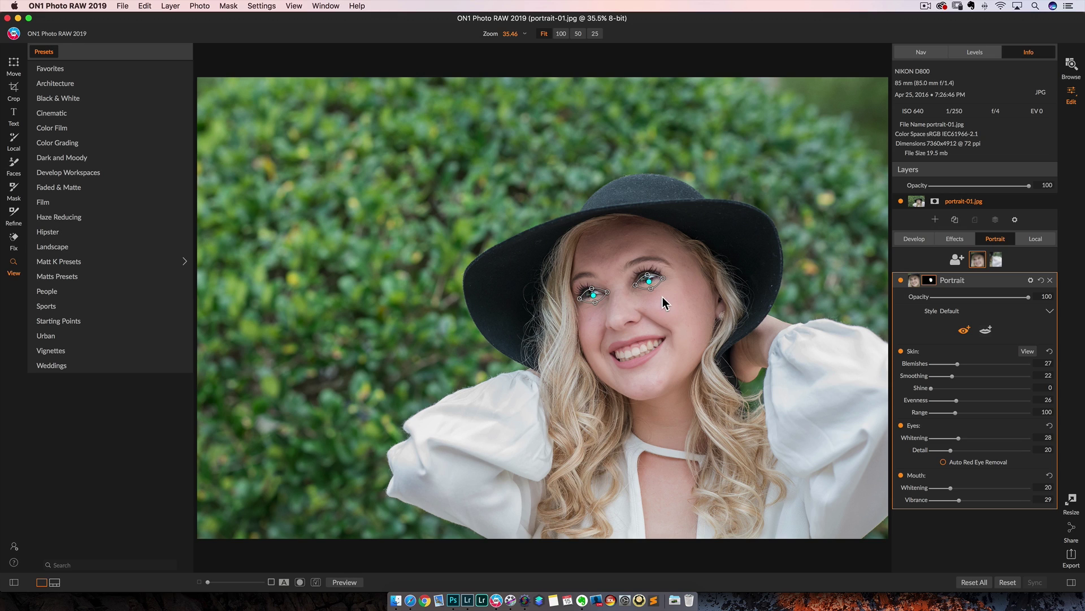
pyautogui.moveTo(649, 281); pyautogui.dragTo(649, 280)
pyautogui.moveTo(594, 295); pyautogui.dragTo(592, 292)
# Increase skin shine reduction and evenness, and lower eye whitening to 15
pyautogui.moveTo(985, 282)
pyautogui.moveTo(931, 388); pyautogui.dragTo(964, 387)
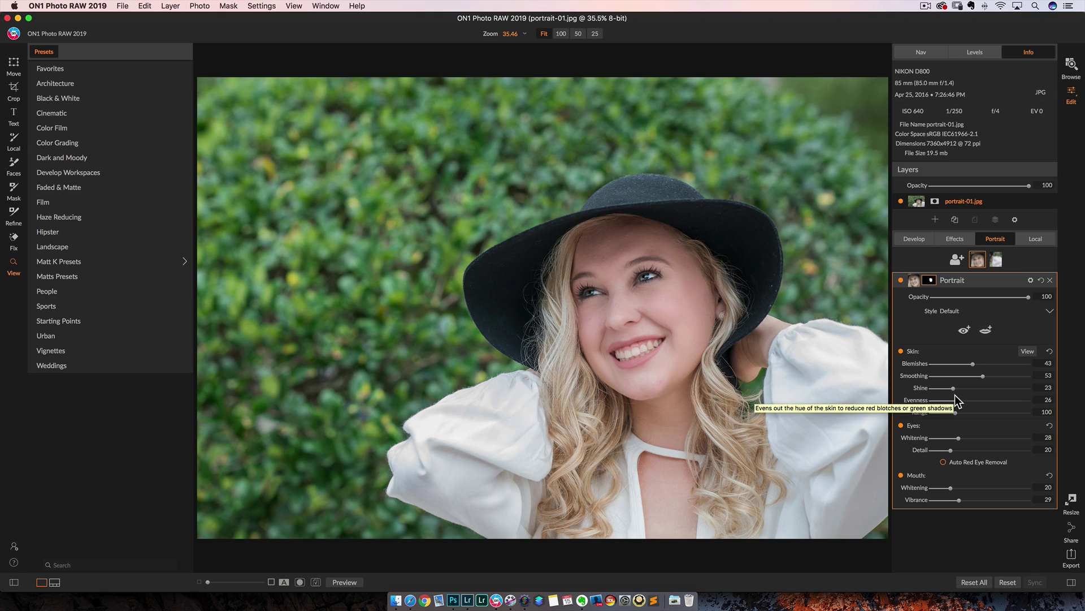
pyautogui.moveTo(954, 399)
pyautogui.mouseDown()
pyautogui.moveTo(997, 401)
pyautogui.moveTo(958, 405)
pyautogui.moveTo(1013, 417)
pyautogui.moveTo(953, 412)
pyautogui.mouseUp()
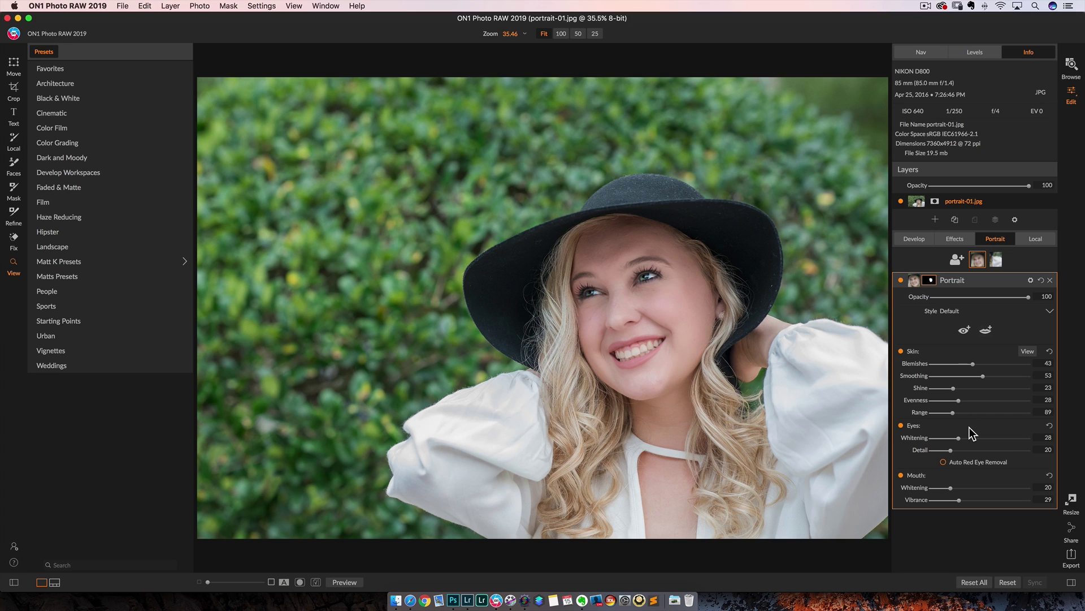
pyautogui.moveTo(959, 437)
pyautogui.mouseDown()
pyautogui.moveTo(999, 438)
pyautogui.moveTo(946, 439)
pyautogui.moveTo(976, 450)
pyautogui.moveTo(943, 450)
pyautogui.mouseUp()
# Boost teeth whitening, outline the mouth corners and edges around the teeth, then return to Browse
pyautogui.moveTo(951, 487)
pyautogui.mouseDown()
pyautogui.moveTo(996, 487)
pyautogui.moveTo(955, 487)
pyautogui.mouseUp()
pyautogui.click(986, 329)
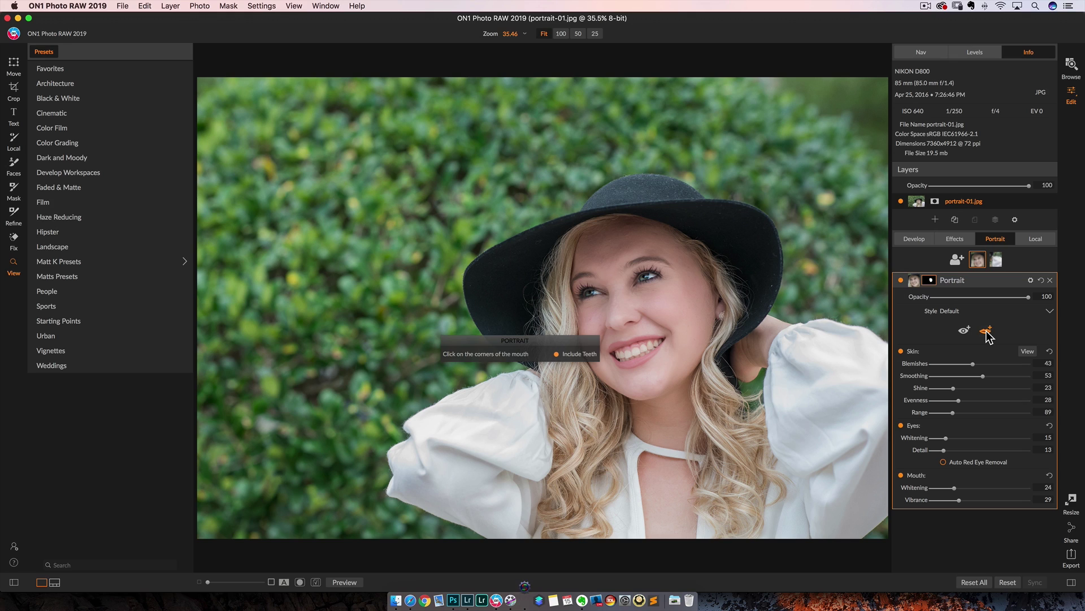
pyautogui.click(613, 356)
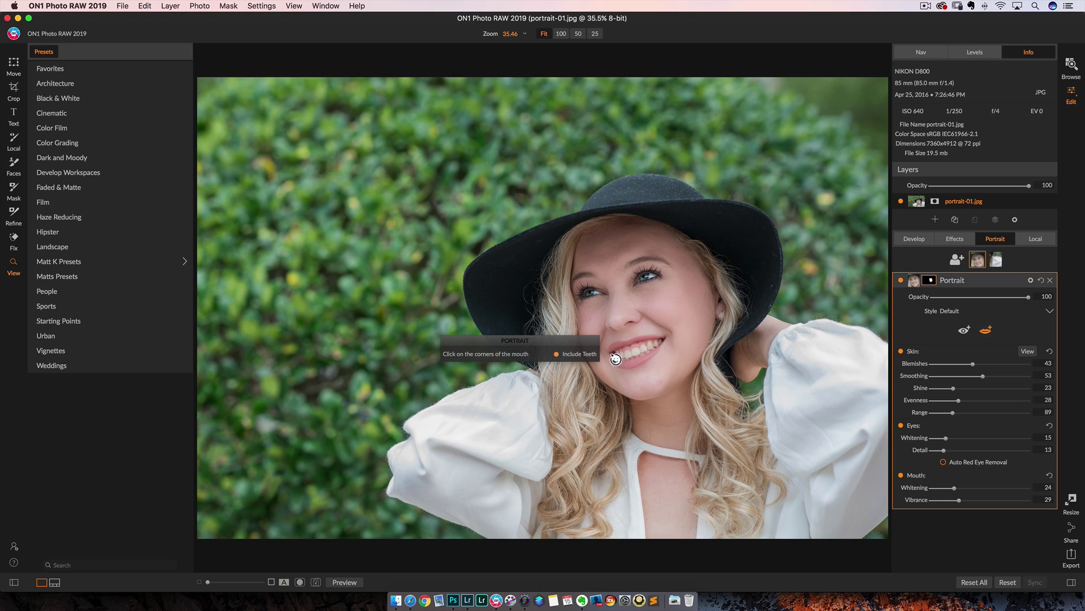
pyautogui.click(672, 342)
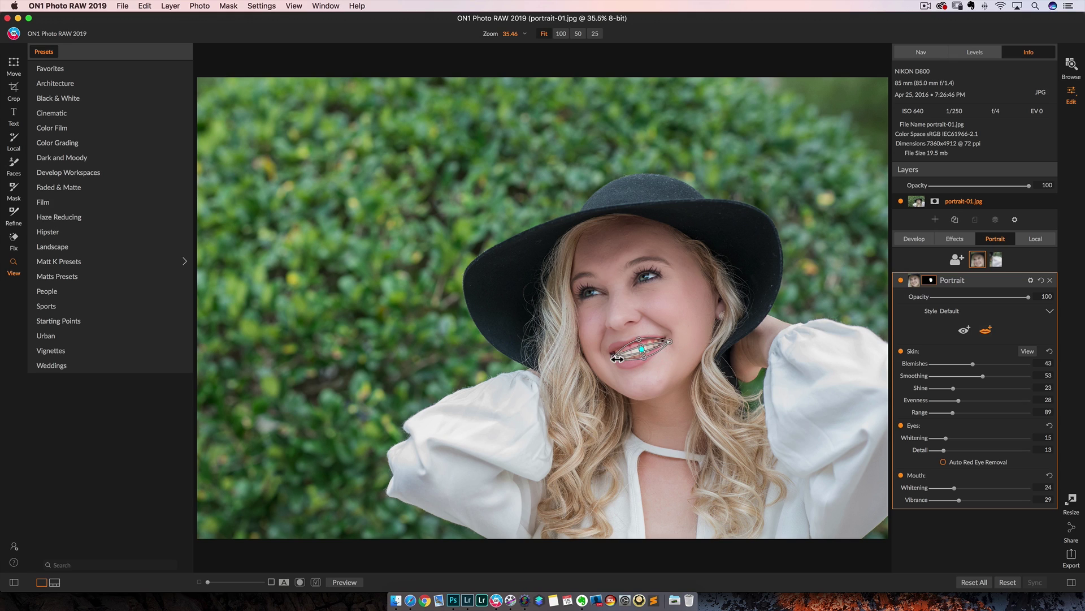
pyautogui.moveTo(611, 355); pyautogui.dragTo(631, 371)
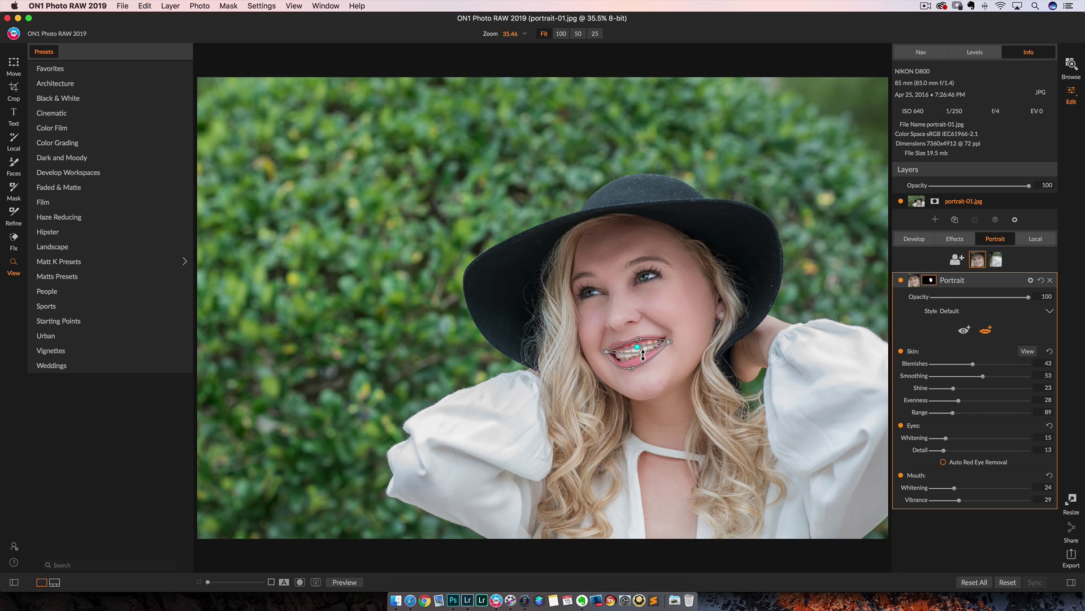
pyautogui.moveTo(644, 355)
pyautogui.mouseDown()
pyautogui.moveTo(631, 361)
pyautogui.moveTo(638, 337)
pyautogui.mouseUp()
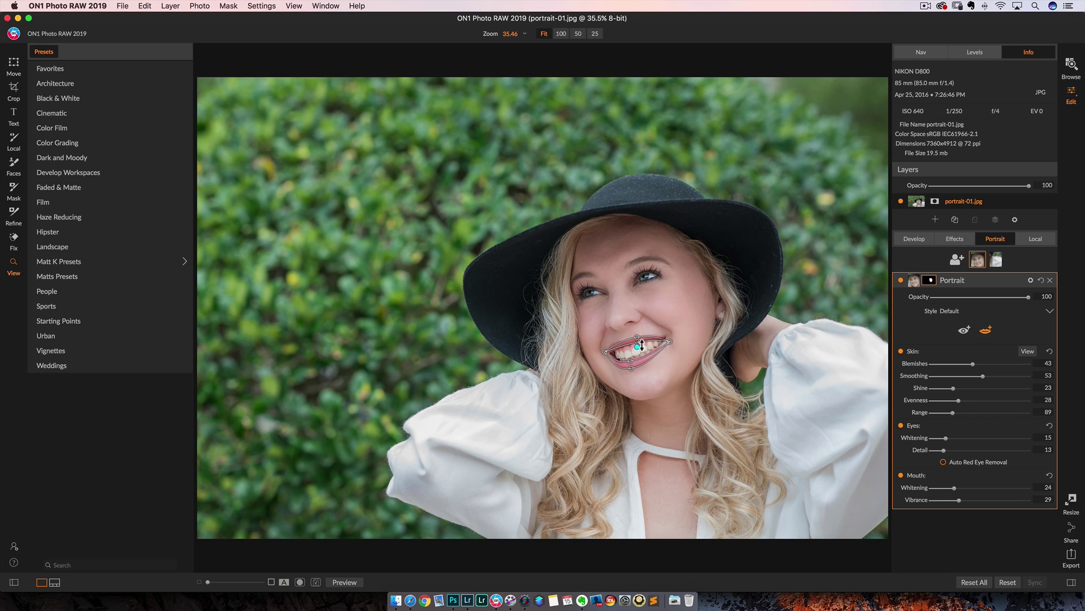
pyautogui.moveTo(955, 487)
pyautogui.mouseDown()
pyautogui.moveTo(993, 488)
pyautogui.moveTo(959, 500)
pyautogui.moveTo(1010, 499)
pyautogui.moveTo(945, 502)
pyautogui.mouseUp()
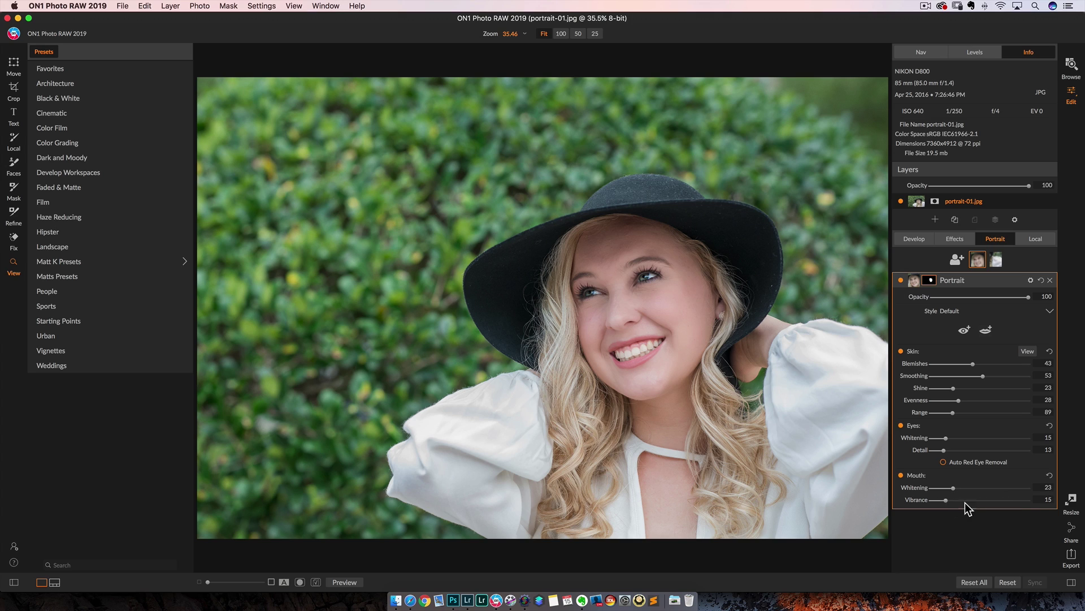
pyautogui.click(1050, 281)
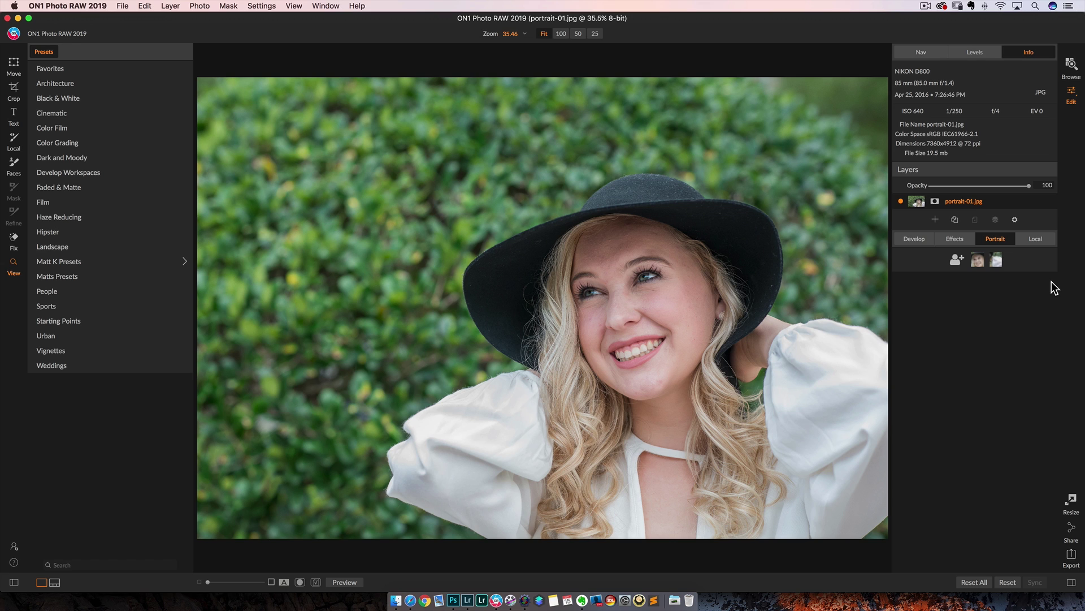
pyautogui.click(1072, 66)
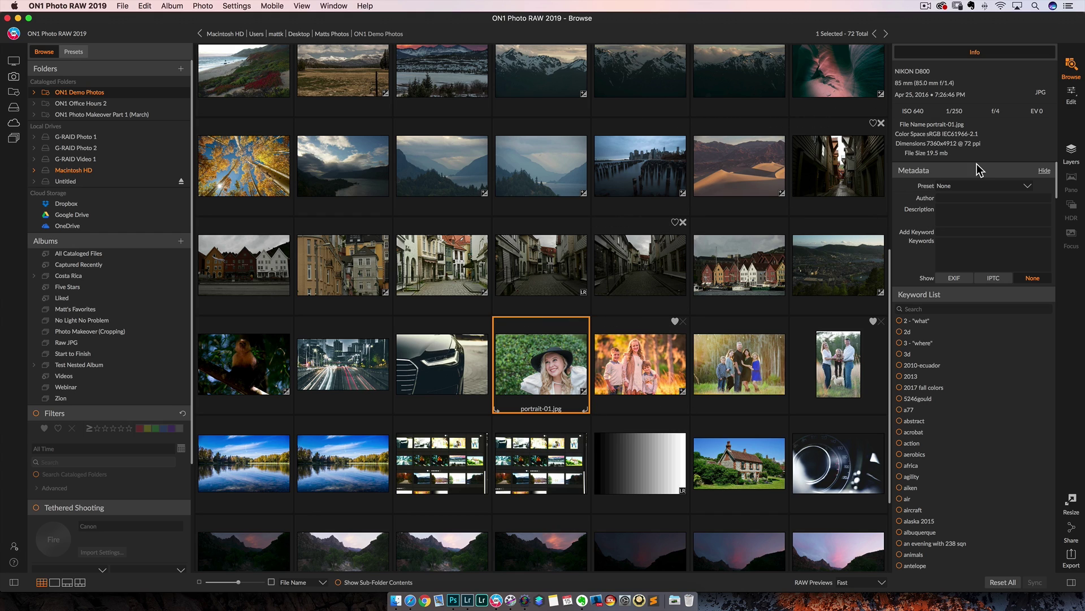
pyautogui.click(1073, 88)
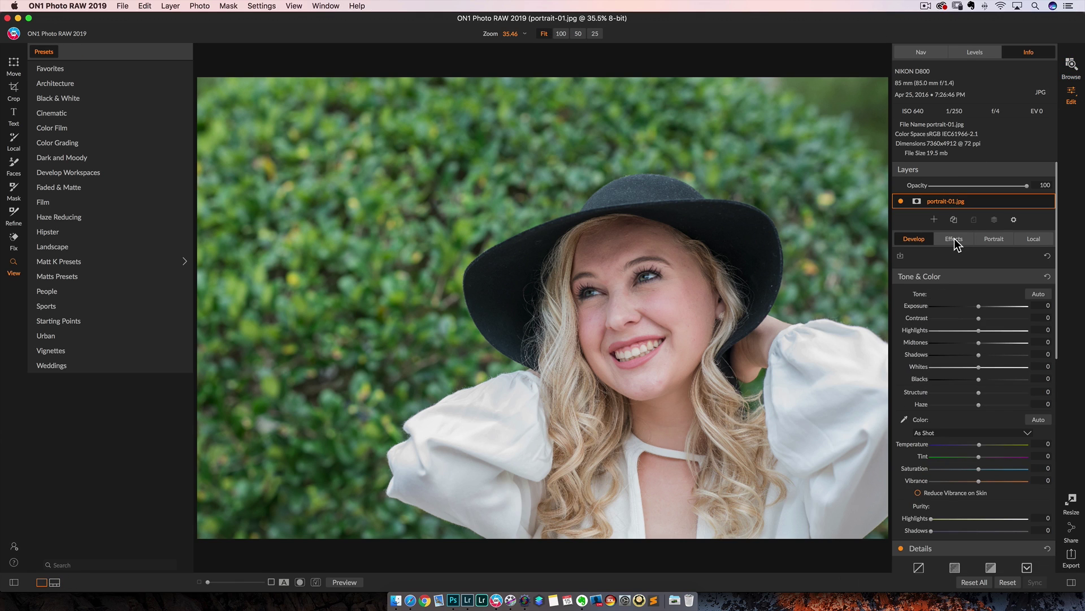
# Search the filter browser for 'glow', clear the search, and add a Curves filter
pyautogui.click(954, 239)
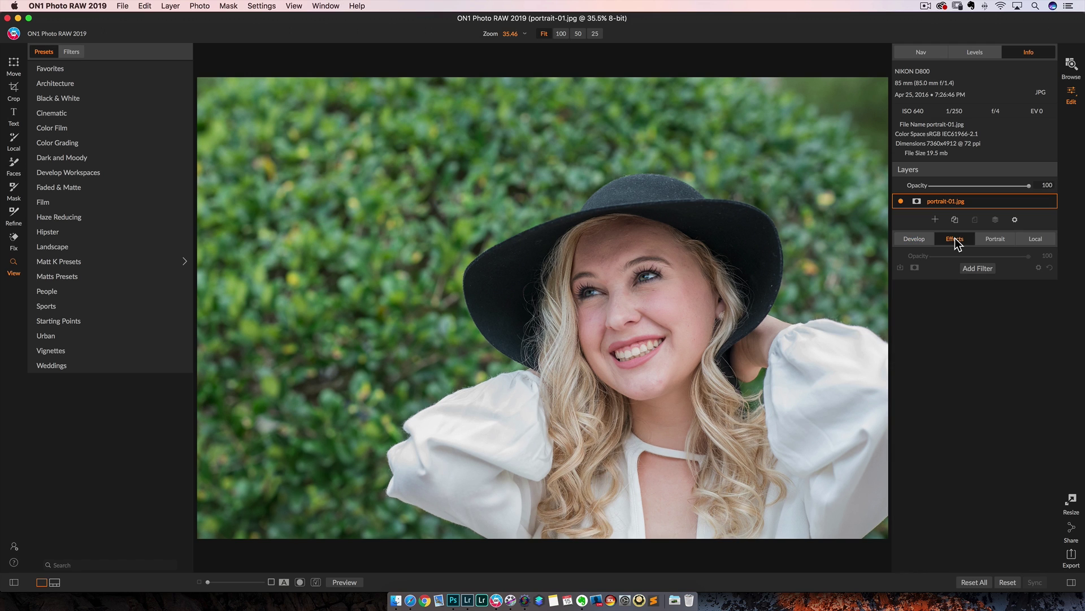
pyautogui.click(975, 269)
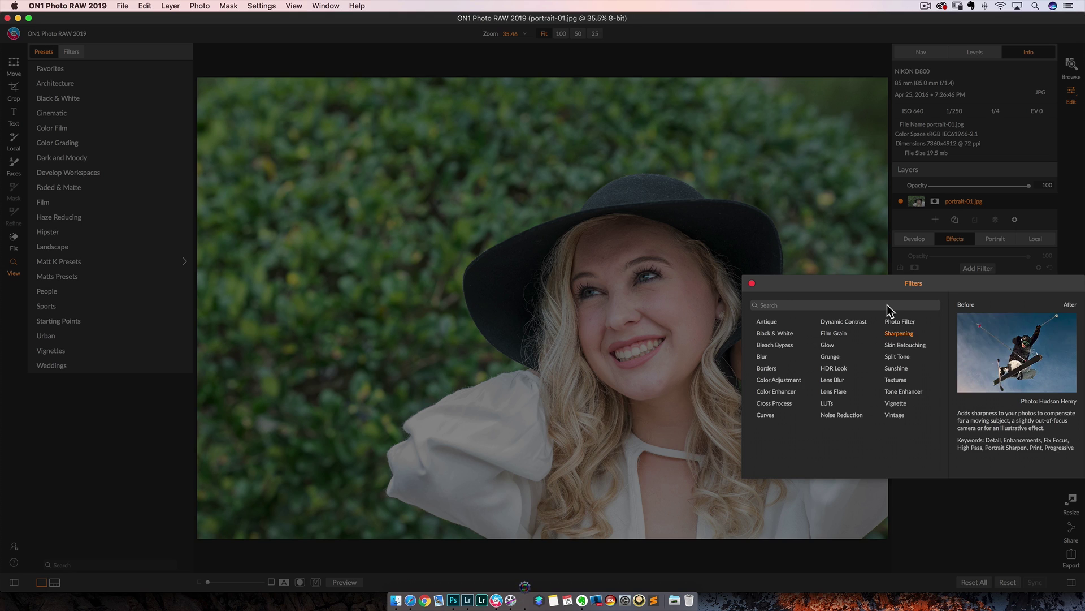
pyautogui.write('glow')
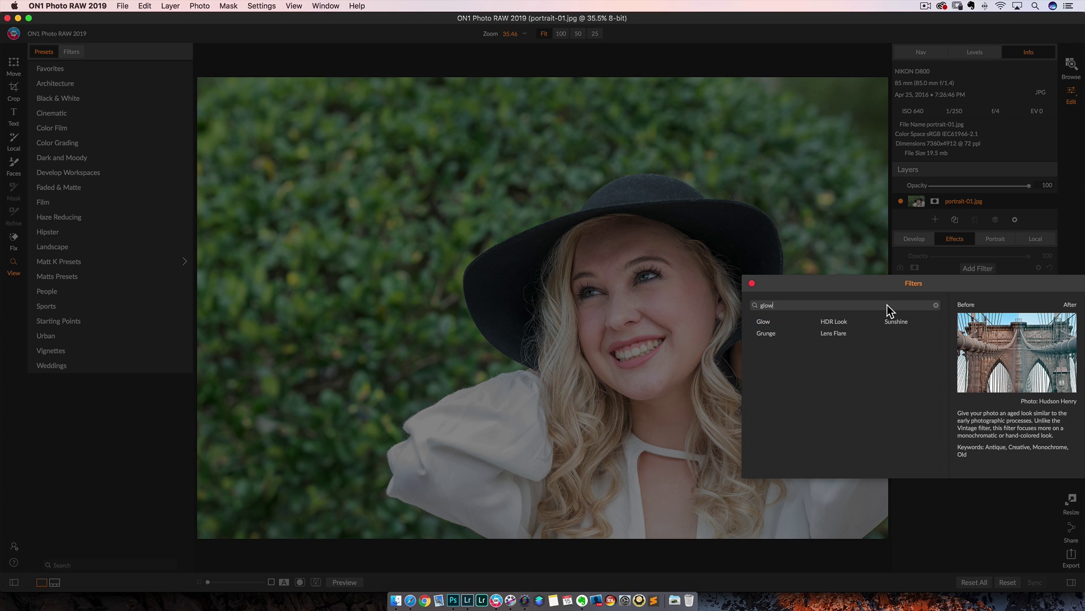
pyautogui.press('BackSpace')
pyautogui.press('BackSpace')
pyautogui.press('BackSpace')
pyautogui.press('BackSpace')
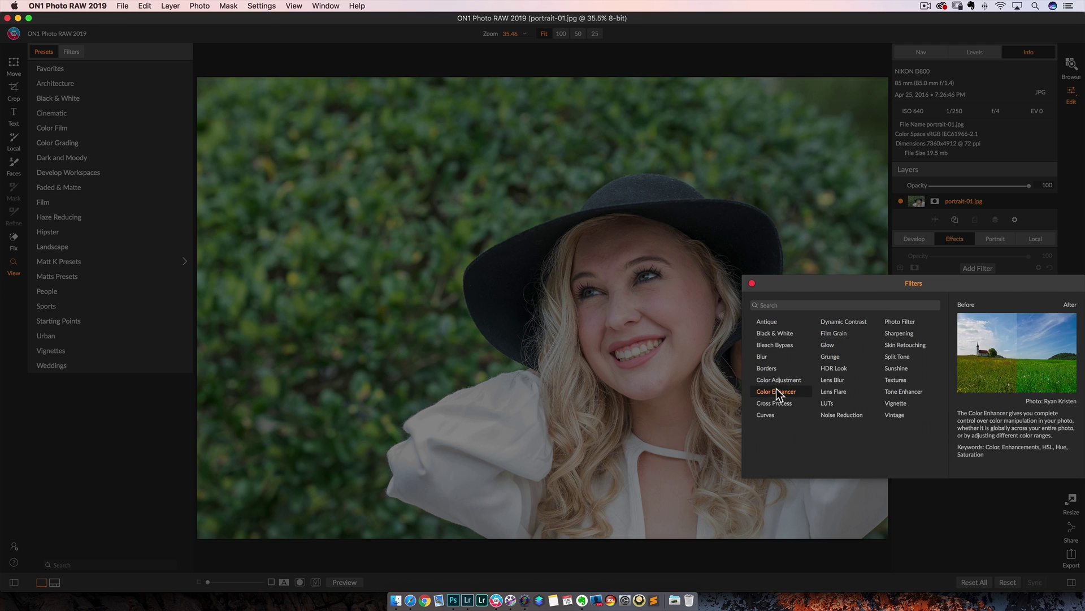
pyautogui.click(768, 416)
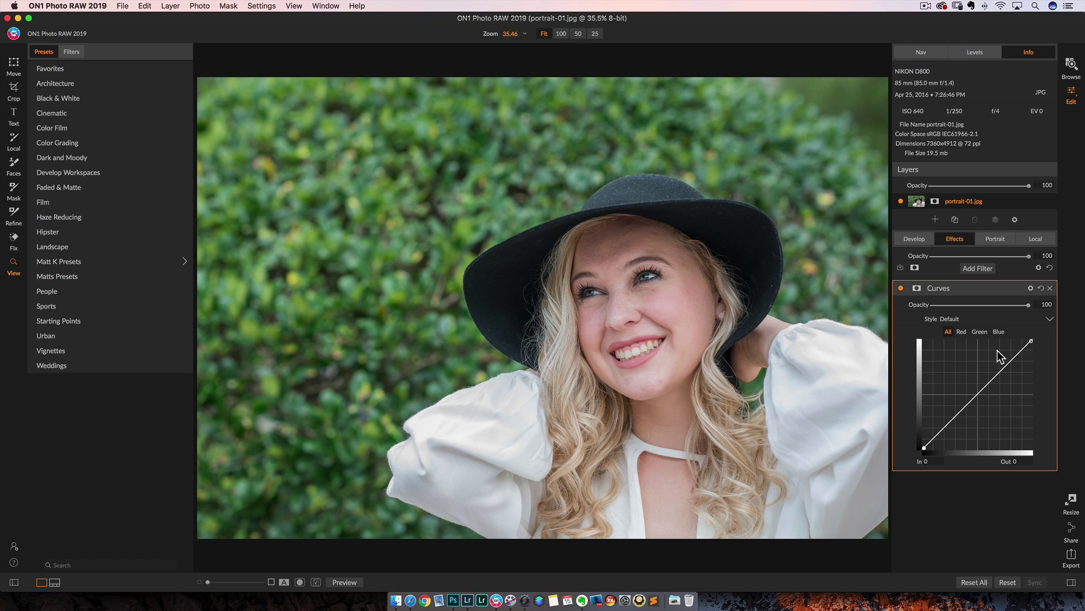
# Add and remove a Curves filter, then add a Color Adjustment filter to the portrait
pyautogui.click(978, 269)
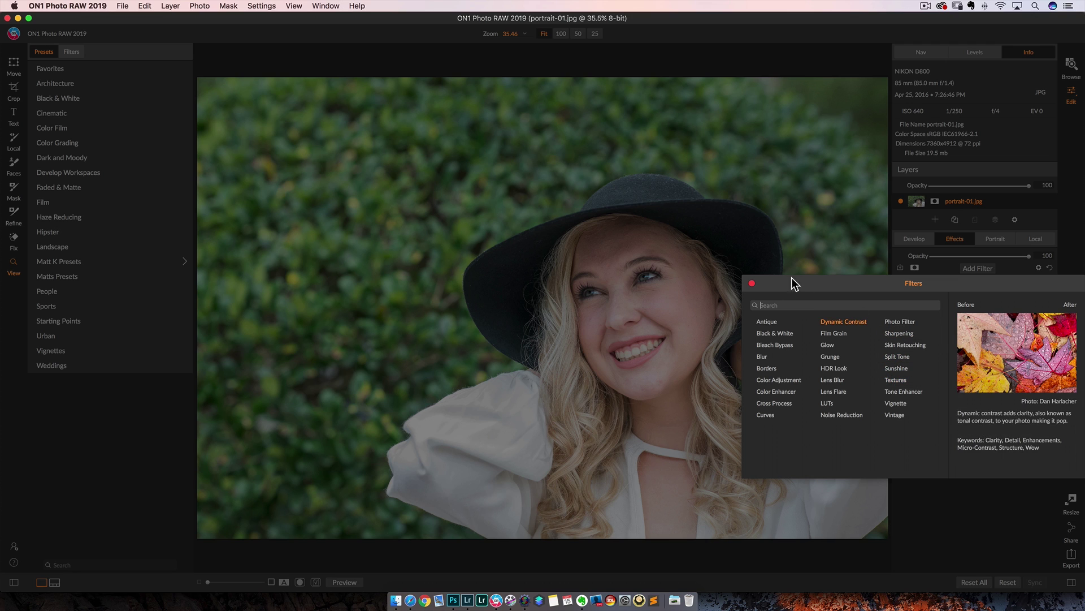
pyautogui.click(753, 283)
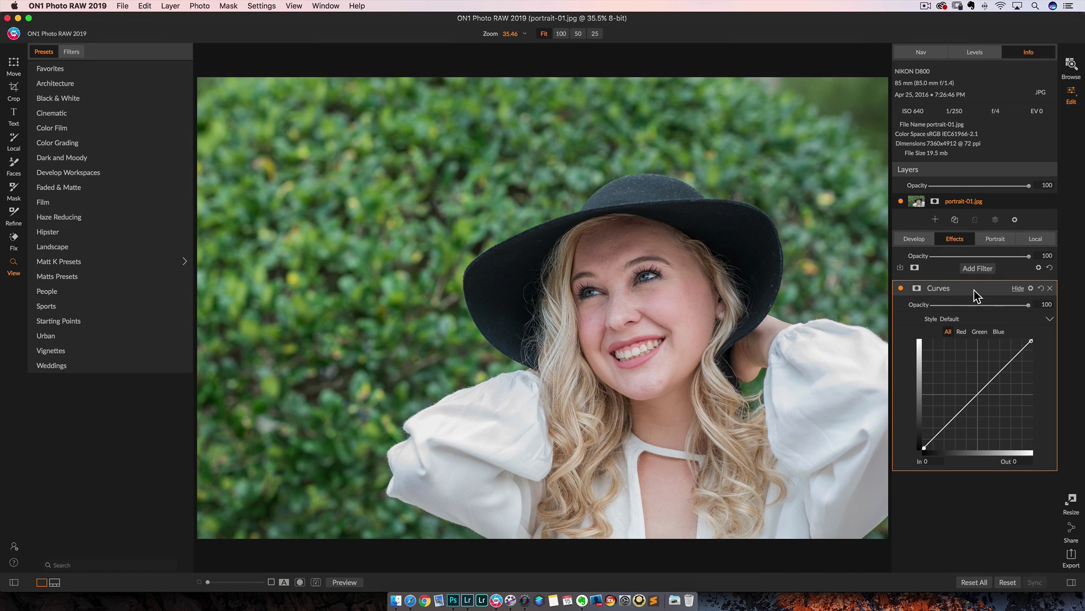
pyautogui.click(1049, 289)
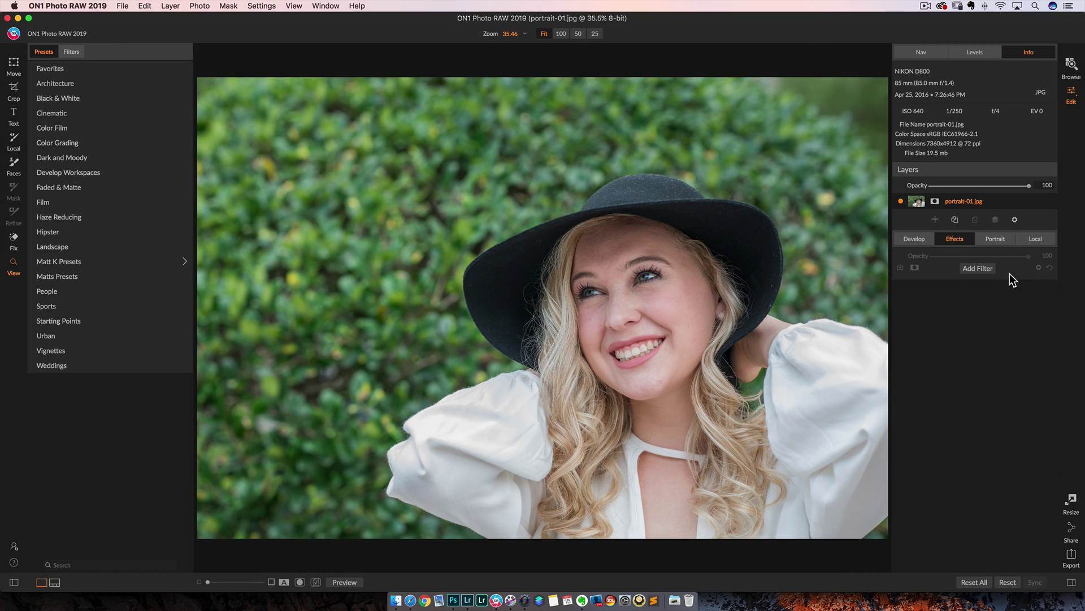
pyautogui.click(972, 268)
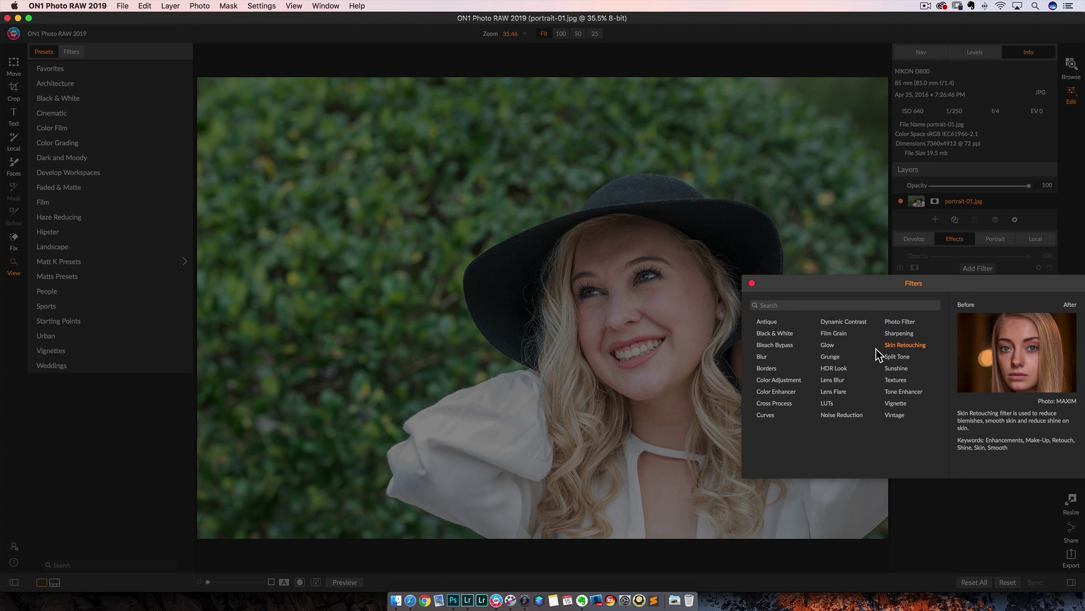
pyautogui.click(786, 379)
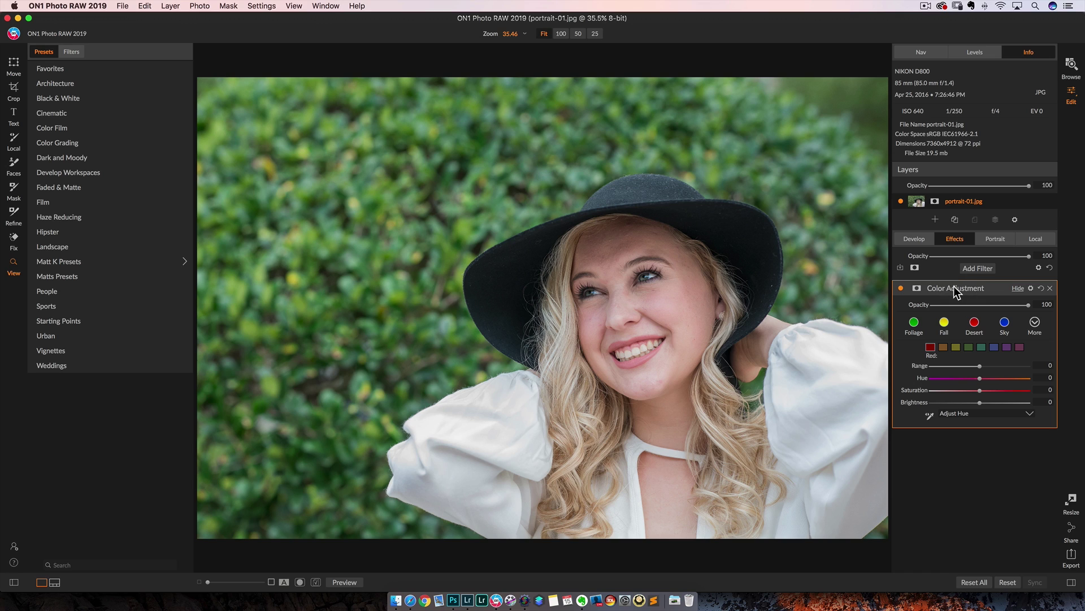
pyautogui.click(914, 238)
# Collapse the Tone & Color, Details, Lens Correction and Transform sections, then return to the Effects stack
pyautogui.click(1034, 277)
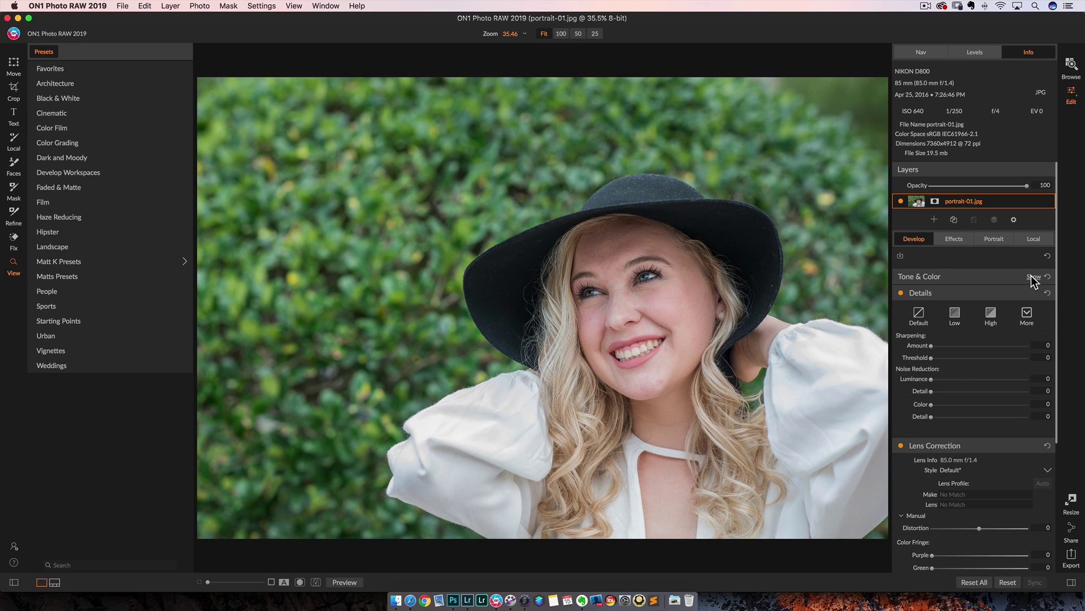
pyautogui.click(1035, 293)
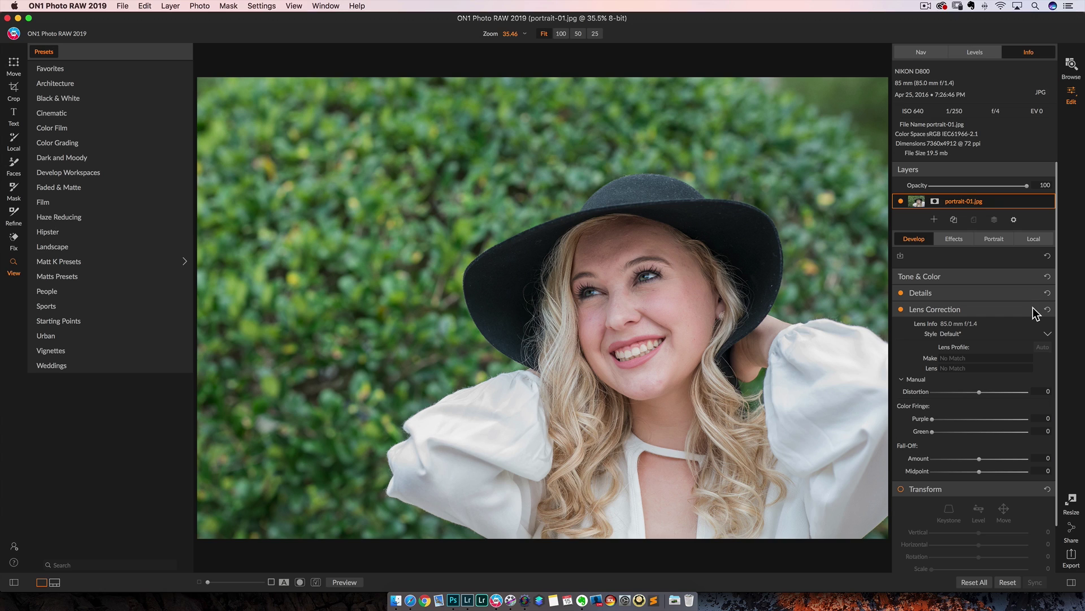
pyautogui.click(1033, 307)
pyautogui.click(1034, 325)
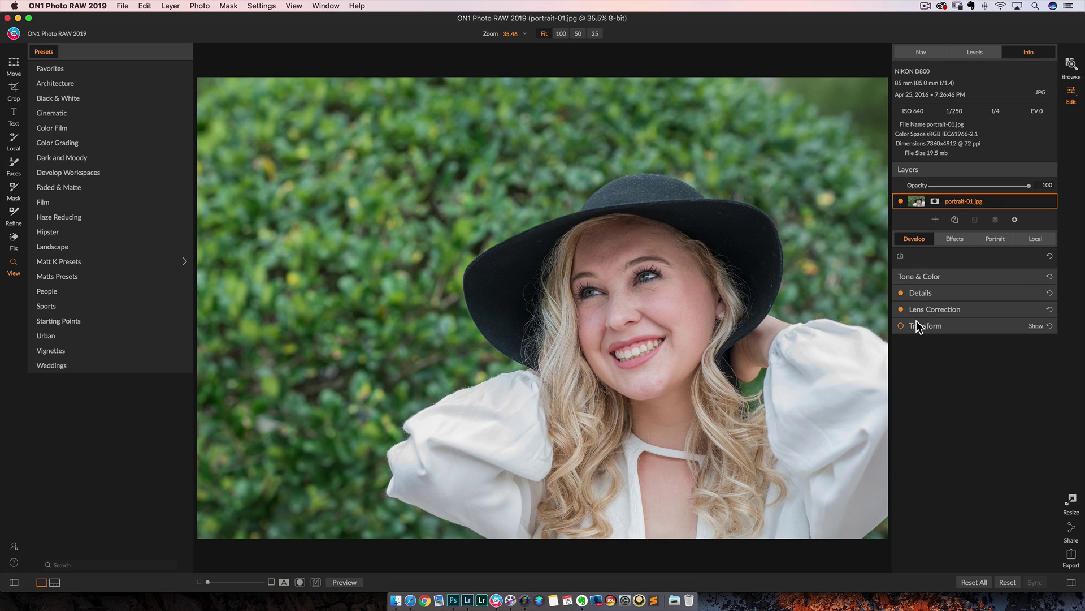
pyautogui.click(947, 237)
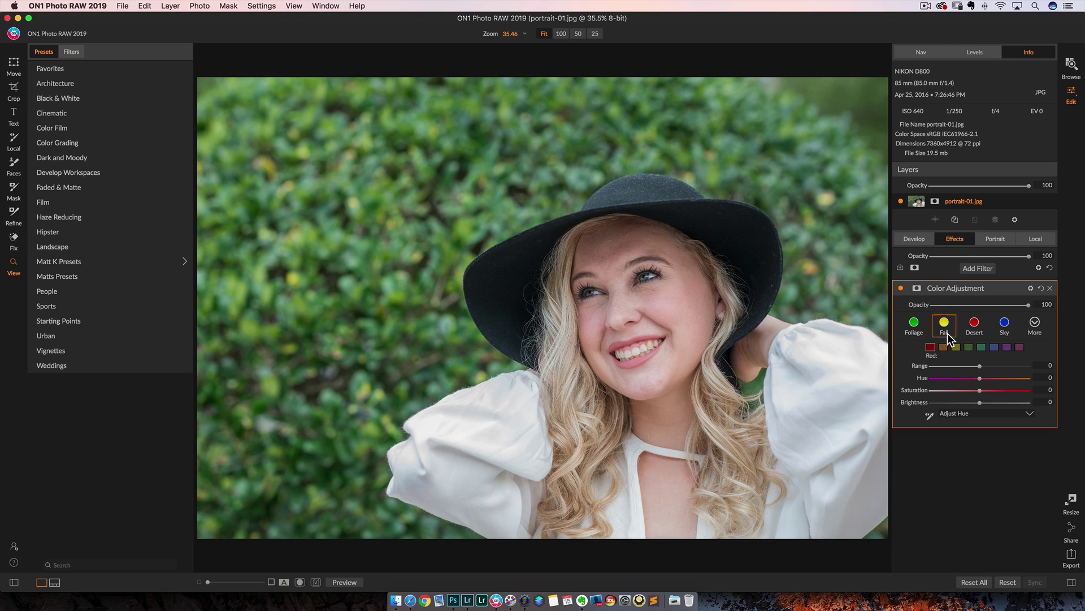
# Replace the Color Adjustment filter with a Big Softy Vignette and adjust its edge darkness
pyautogui.click(1051, 289)
pyautogui.click(976, 268)
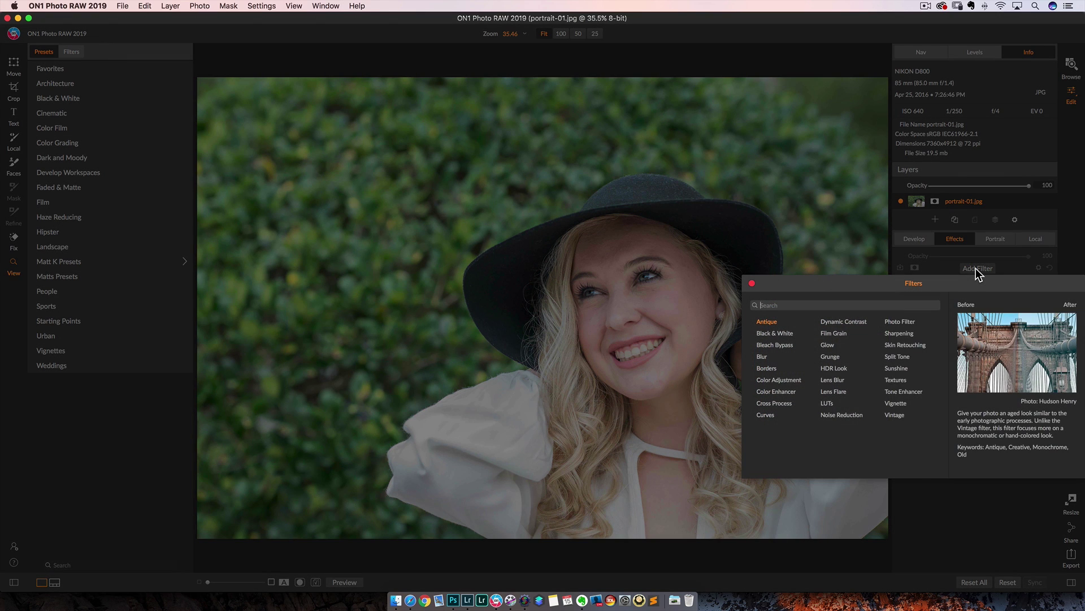
pyautogui.click(895, 403)
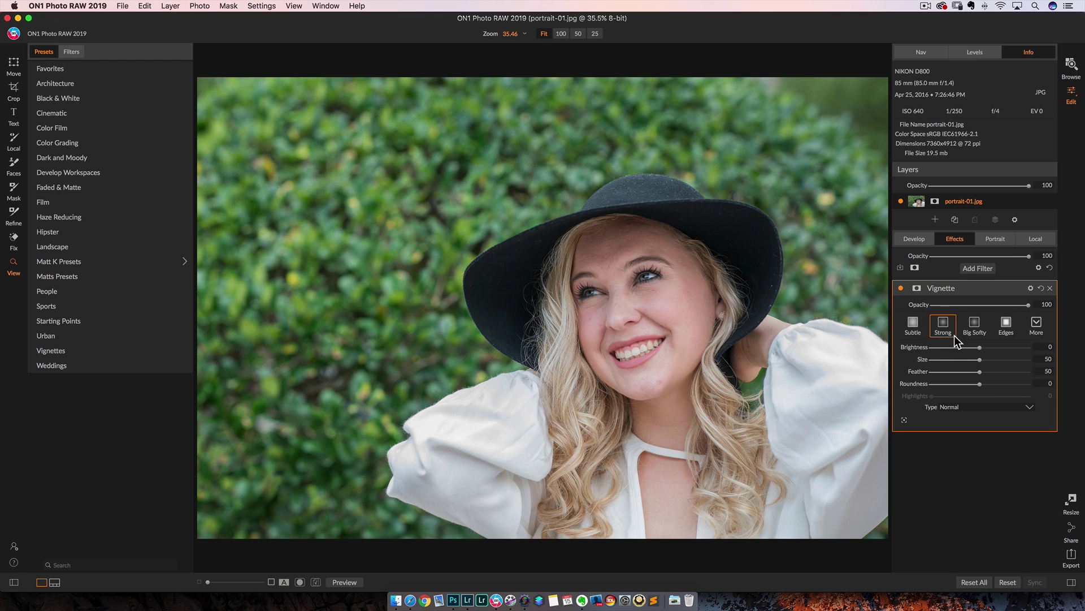
pyautogui.click(980, 321)
pyautogui.moveTo(931, 346)
pyautogui.mouseDown()
pyautogui.moveTo(961, 348)
pyautogui.moveTo(934, 358)
pyautogui.mouseUp()
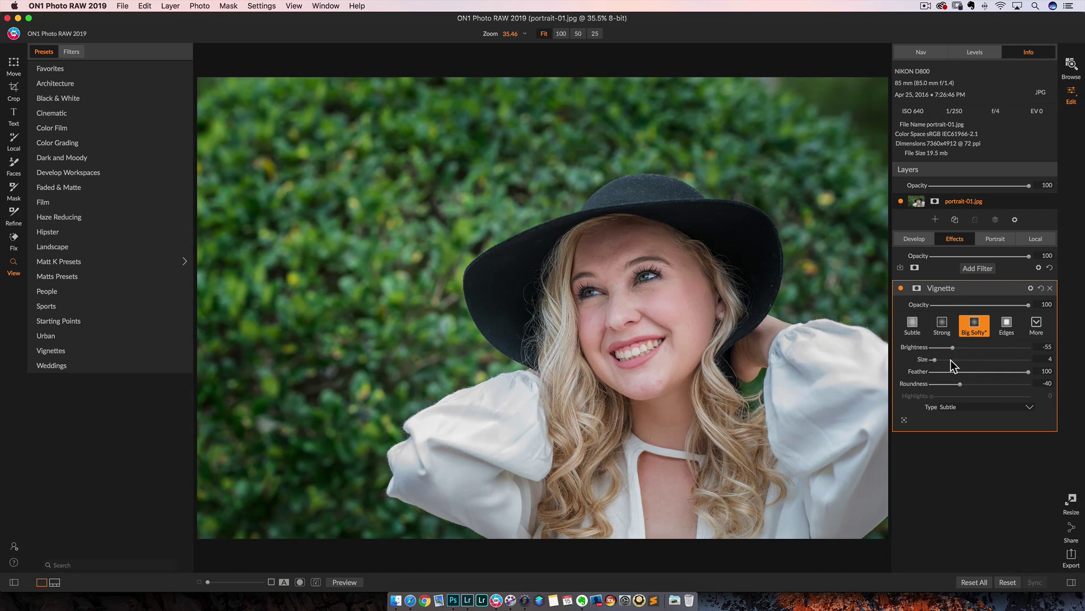
# Set the vignette type to Priority and nudge its Brightness slightly
pyautogui.click(966, 408)
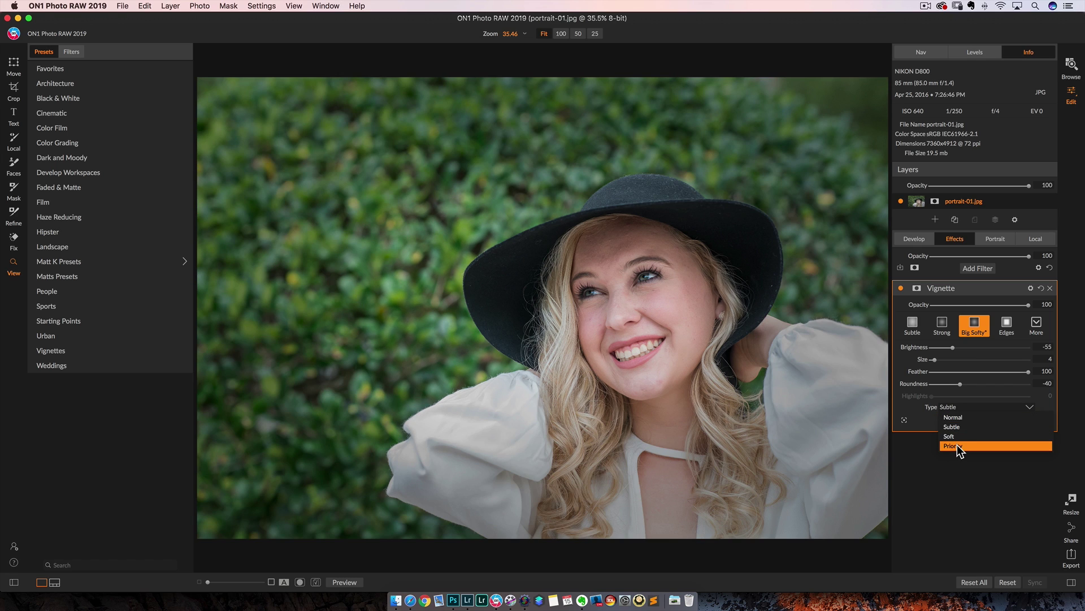
pyautogui.click(958, 445)
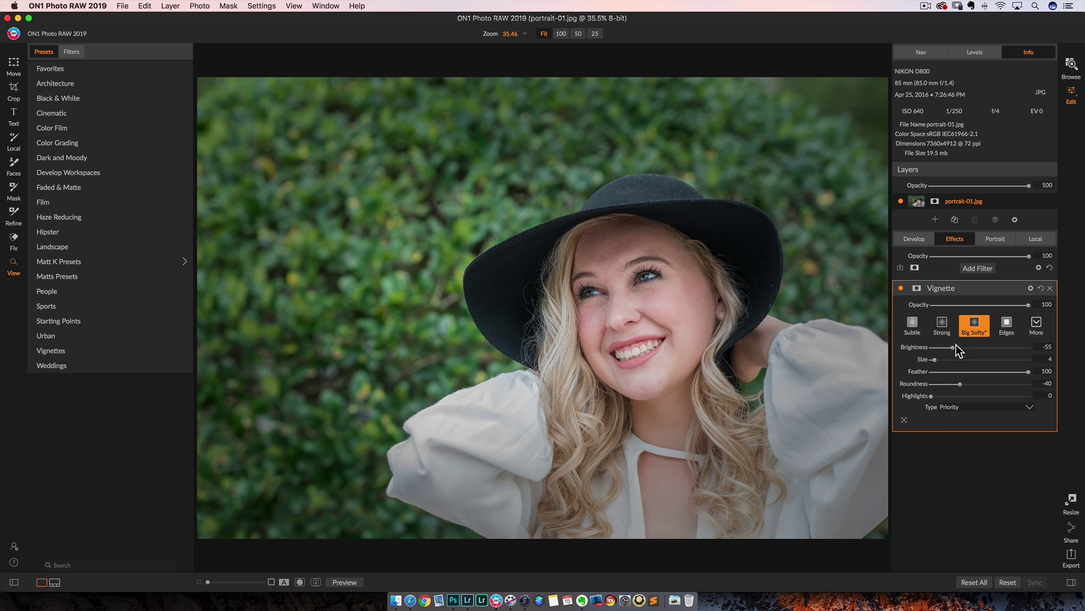
pyautogui.moveTo(954, 348)
pyautogui.mouseDown()
pyautogui.moveTo(964, 348)
pyautogui.moveTo(953, 347)
pyautogui.mouseUp()
# Remove the portrait's vignette and go back to the library to pick a Zion raw
pyautogui.click(1049, 288)
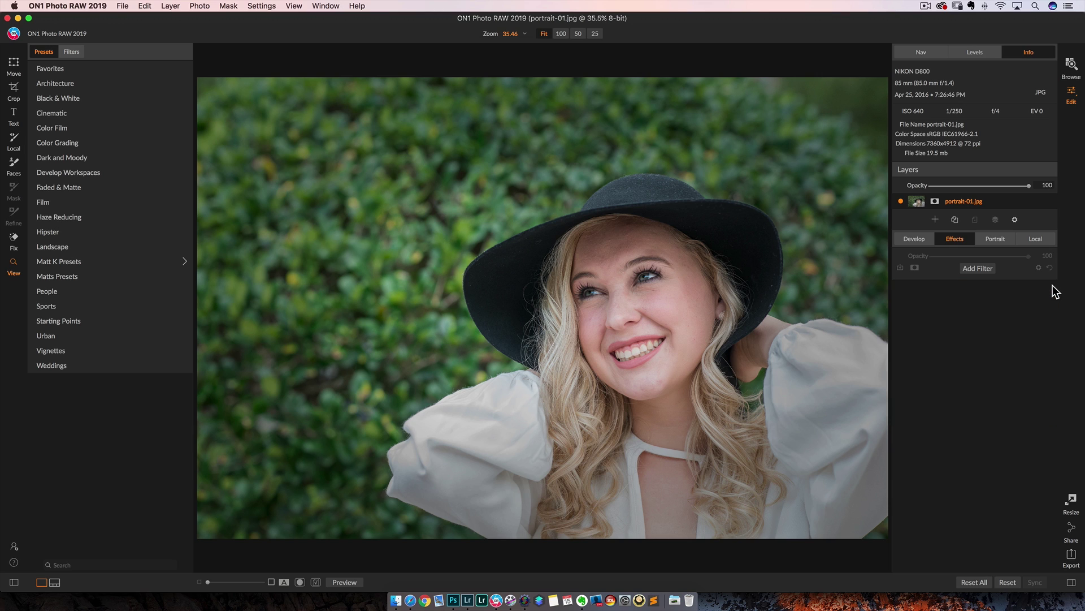
pyautogui.click(1071, 64)
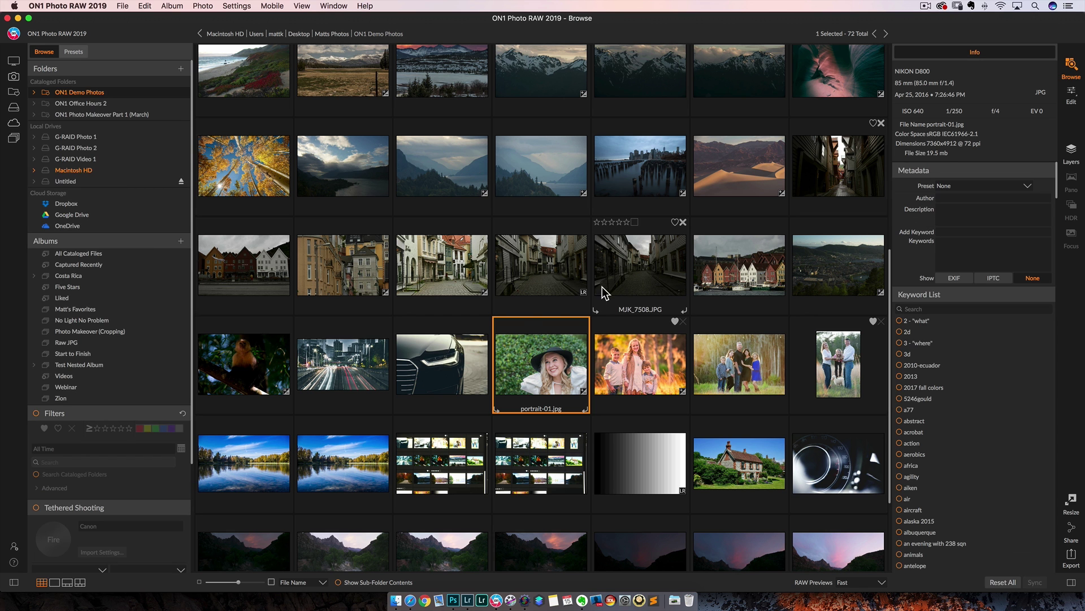
pyautogui.scroll(-3, 429, 331)
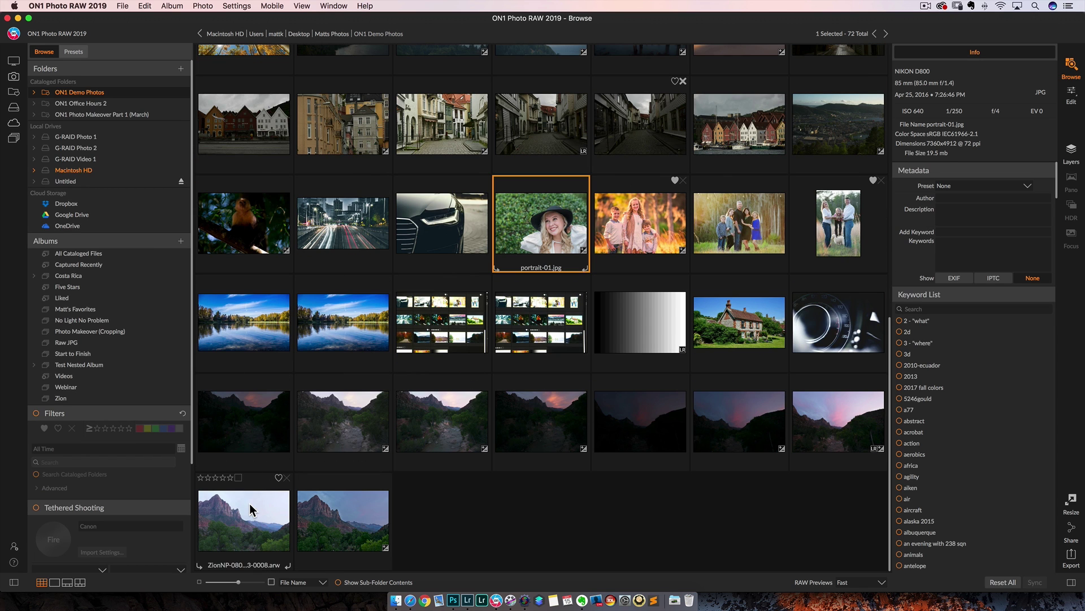
pyautogui.click(321, 514)
# View ZionNP-0008 full size, compare it with the other Zion exposure, then select both in the grid
pyautogui.doubleClick(235, 527)
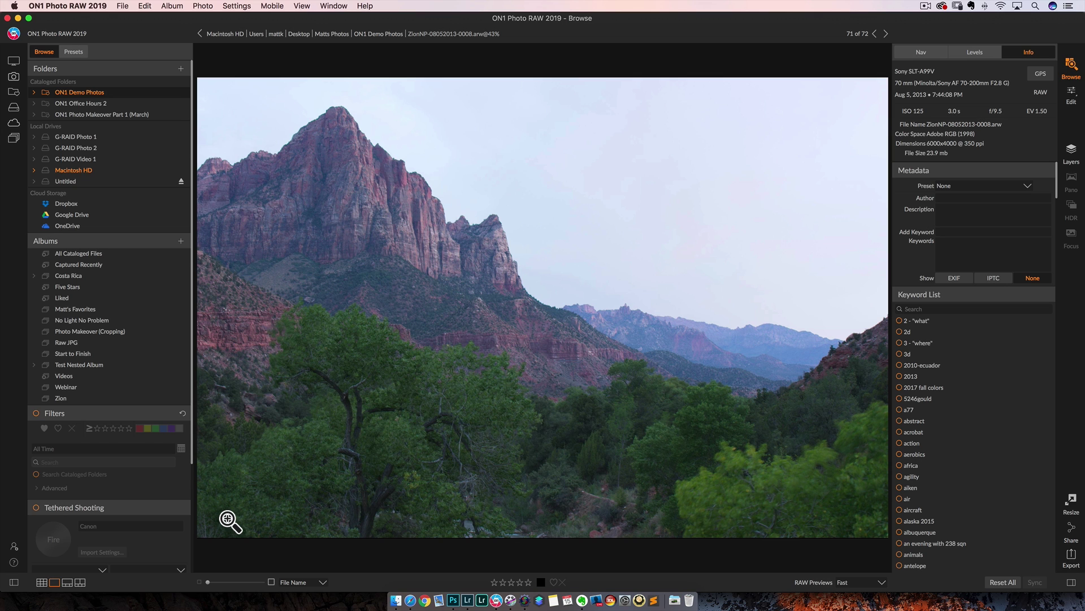
pyautogui.press('Right')
pyautogui.press('Left')
pyautogui.press('Right')
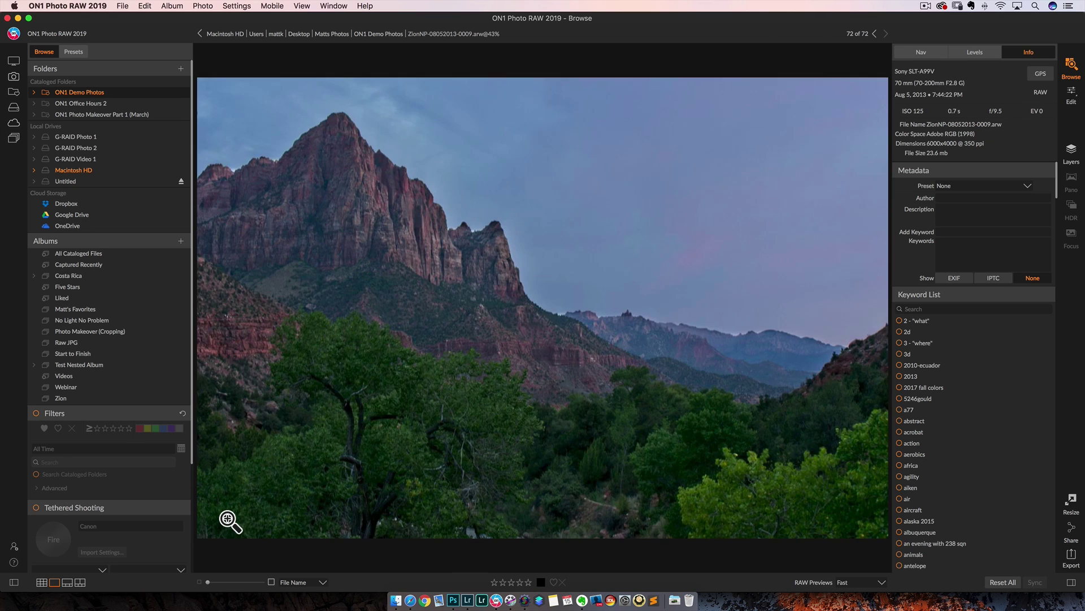
pyautogui.press('Left')
pyautogui.press('Right')
pyautogui.press('Left')
pyautogui.press('Right')
pyautogui.press('Left')
pyautogui.press('Right')
pyautogui.press('Left')
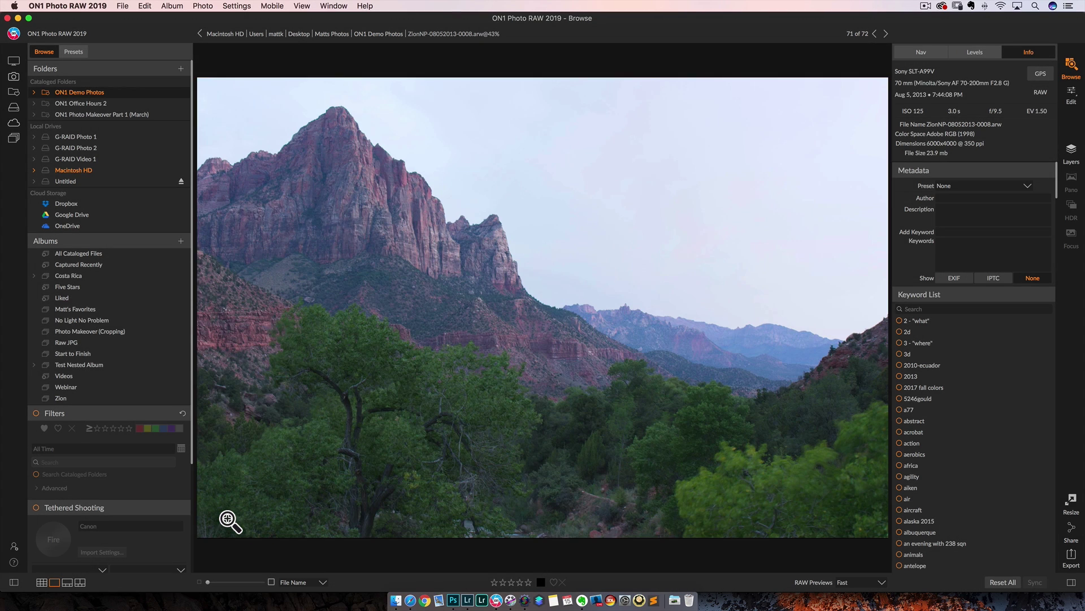
pyautogui.press('g')
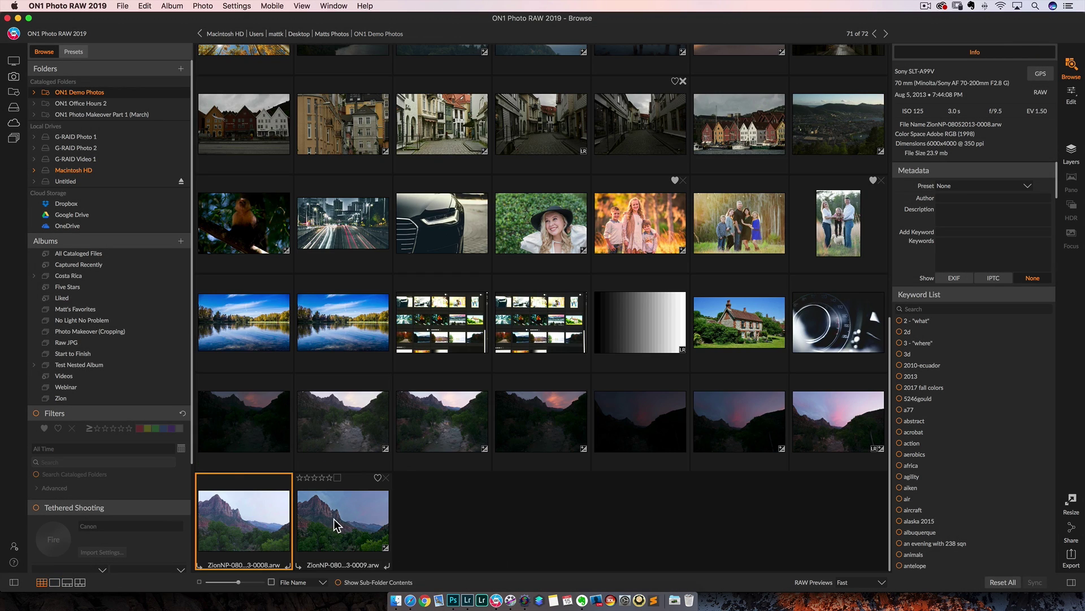
pyautogui.keyDown('shift'); pyautogui.click(342, 515); pyautogui.keyUp('shift')
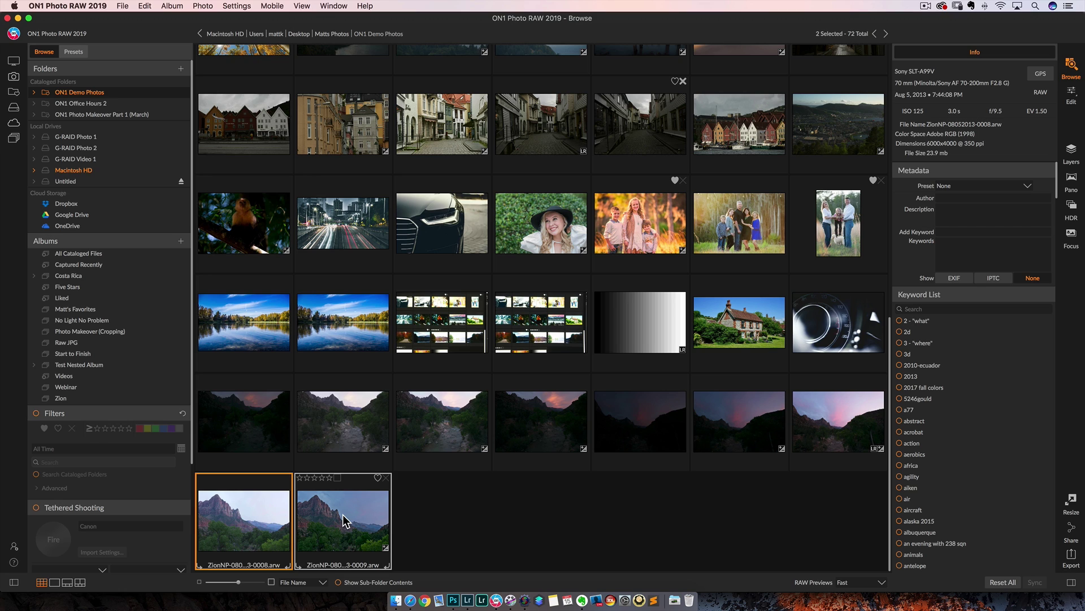
# Load both ZionNP raws as layers, compare them by toggling the top one, and apply Align Visible Layers
pyautogui.click(1072, 152)
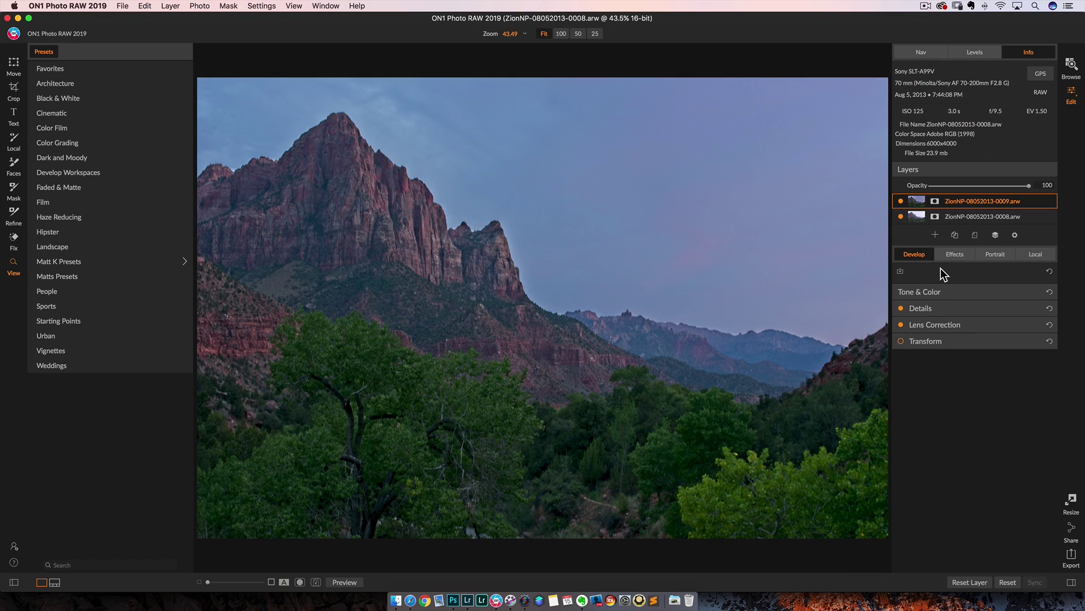
pyautogui.click(901, 201)
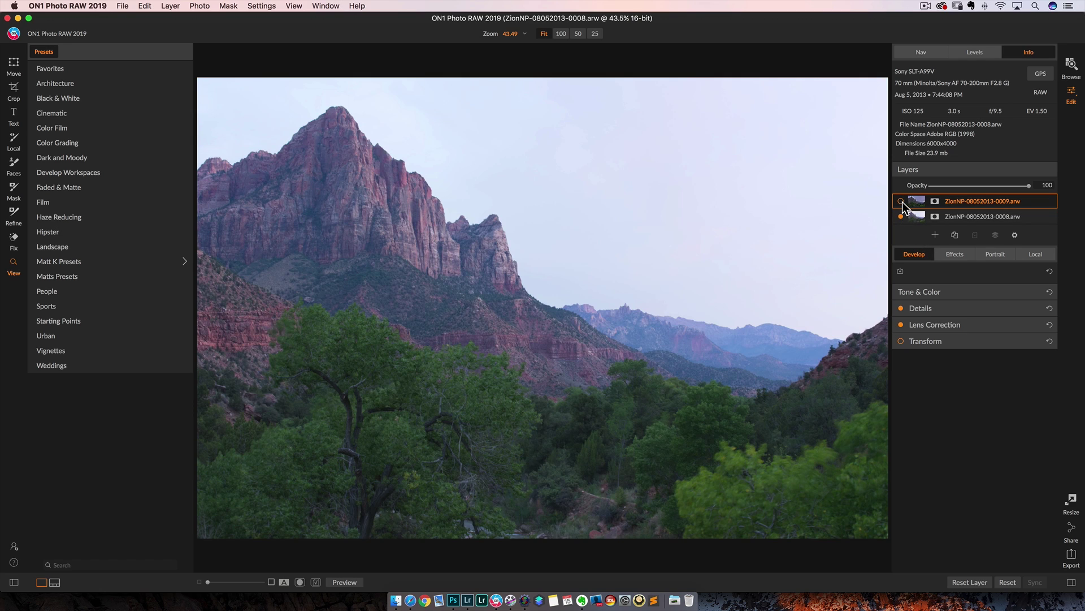
pyautogui.click(901, 201)
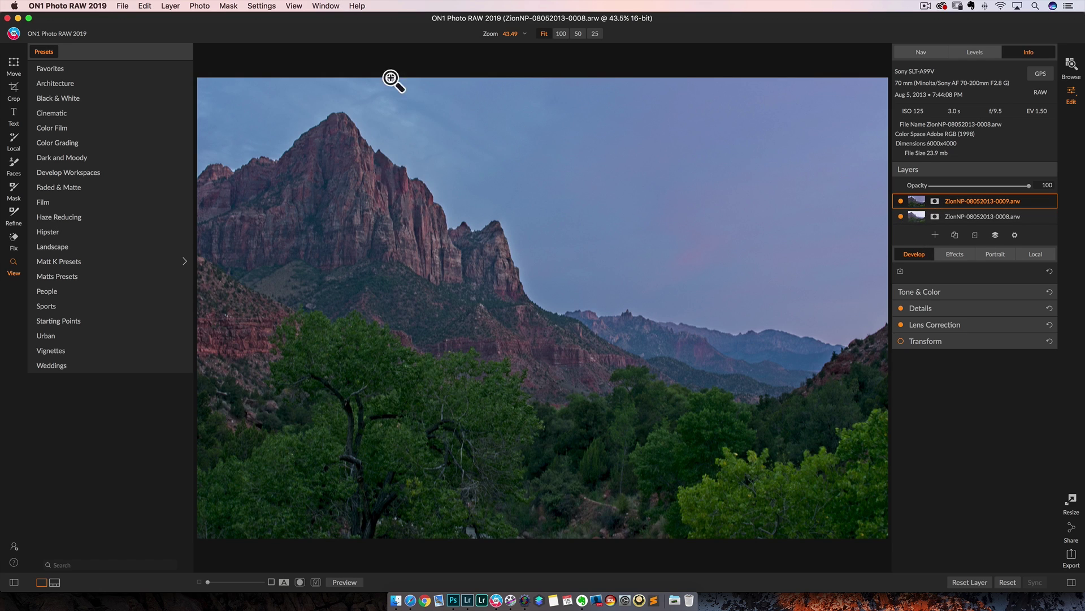
pyautogui.click(176, 6)
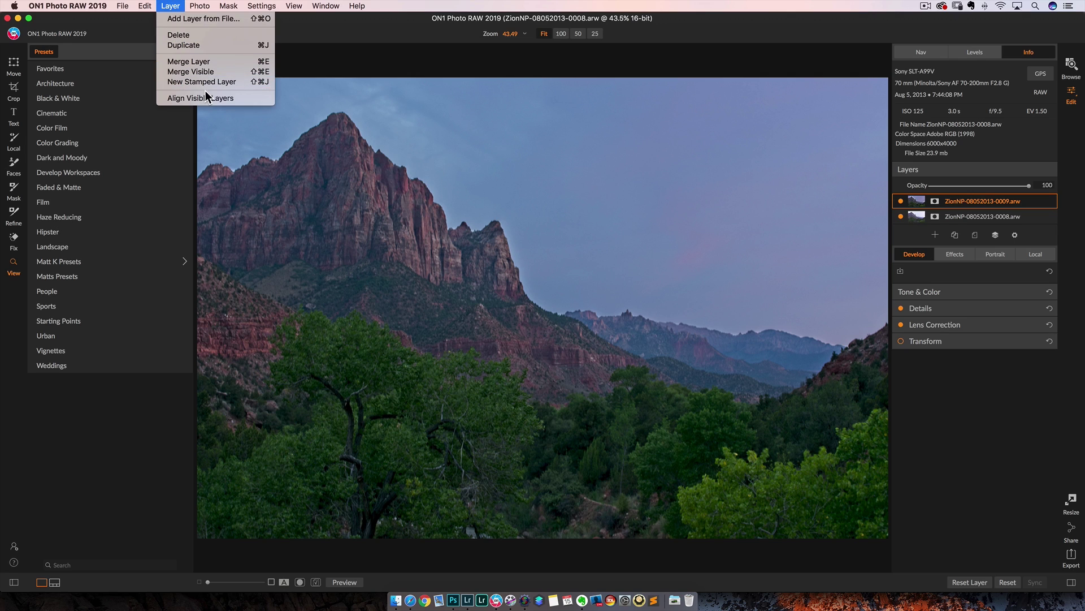
pyautogui.click(241, 98)
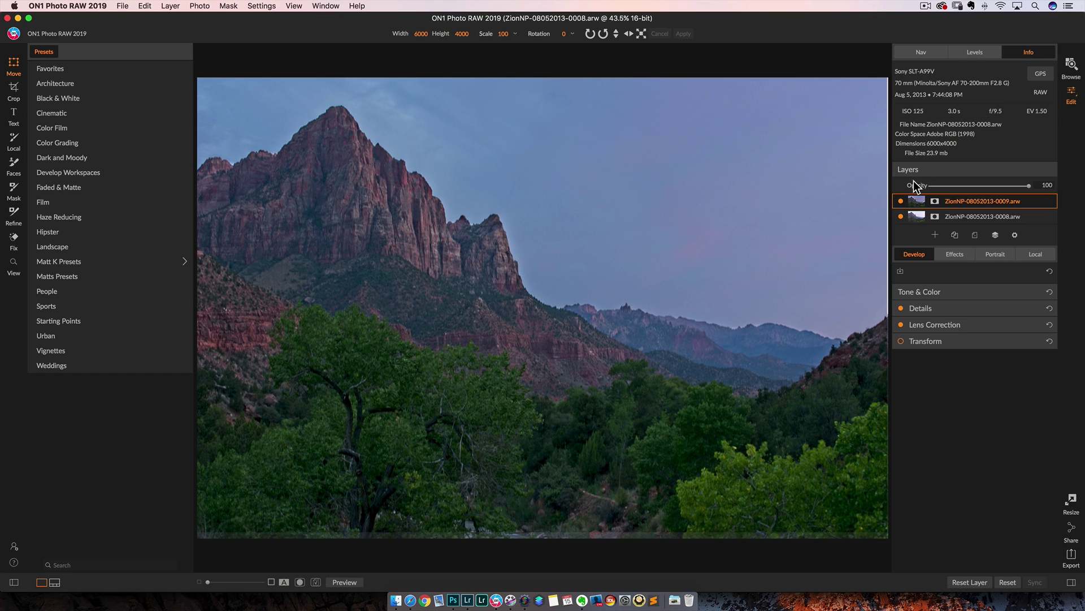
# Mask the top Zion layer, painting out the trees and slopes at 55 opacity, then return to Browse
pyautogui.click(901, 201)
pyautogui.click(901, 200)
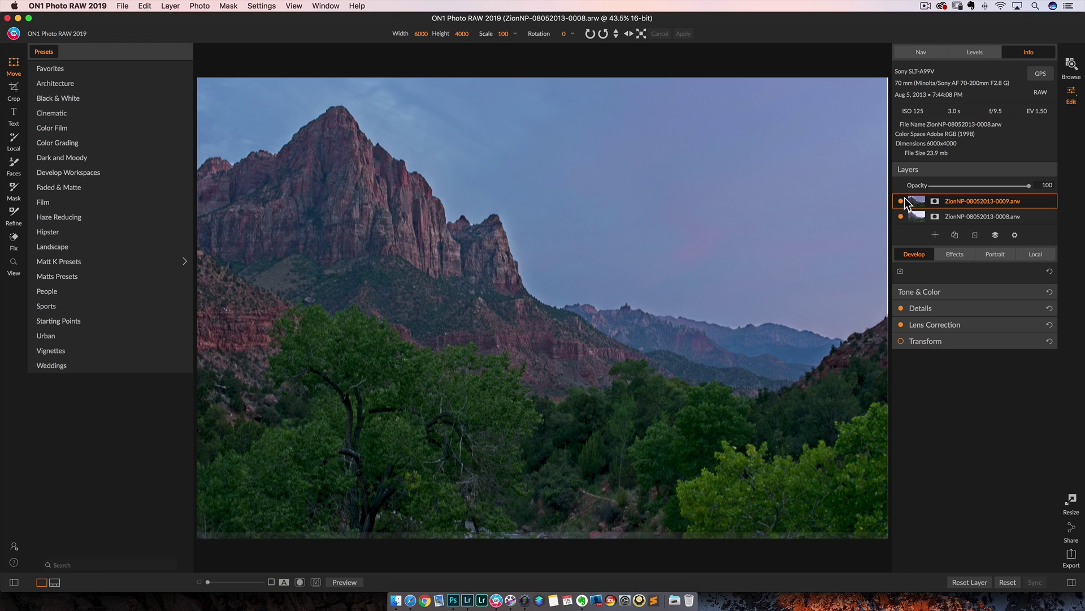
pyautogui.click(935, 201)
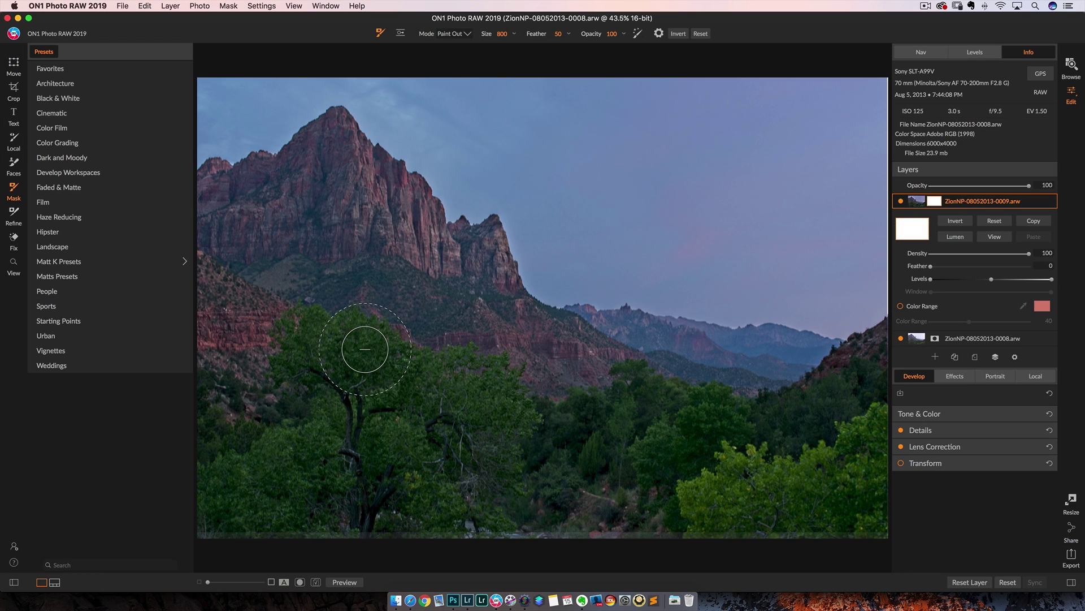
pyautogui.moveTo(594, 38); pyautogui.dragTo(541, 37)
pyautogui.moveTo(364, 346)
pyautogui.mouseDown()
pyautogui.moveTo(263, 368)
pyautogui.moveTo(339, 435)
pyautogui.mouseUp()
pyautogui.moveTo(592, 34); pyautogui.dragTo(609, 35)
pyautogui.moveTo(292, 309)
pyautogui.mouseDown()
pyautogui.moveTo(377, 304)
pyautogui.moveTo(298, 236)
pyautogui.moveTo(290, 207)
pyautogui.moveTo(435, 338)
pyautogui.moveTo(394, 263)
pyautogui.moveTo(470, 305)
pyautogui.moveTo(509, 356)
pyautogui.moveTo(377, 408)
pyautogui.moveTo(439, 460)
pyautogui.moveTo(423, 460)
pyautogui.moveTo(458, 505)
pyautogui.moveTo(405, 518)
pyautogui.moveTo(551, 450)
pyautogui.moveTo(687, 406)
pyautogui.moveTo(727, 427)
pyautogui.moveTo(738, 452)
pyautogui.moveTo(664, 478)
pyautogui.moveTo(692, 515)
pyautogui.moveTo(840, 395)
pyautogui.mouseUp()
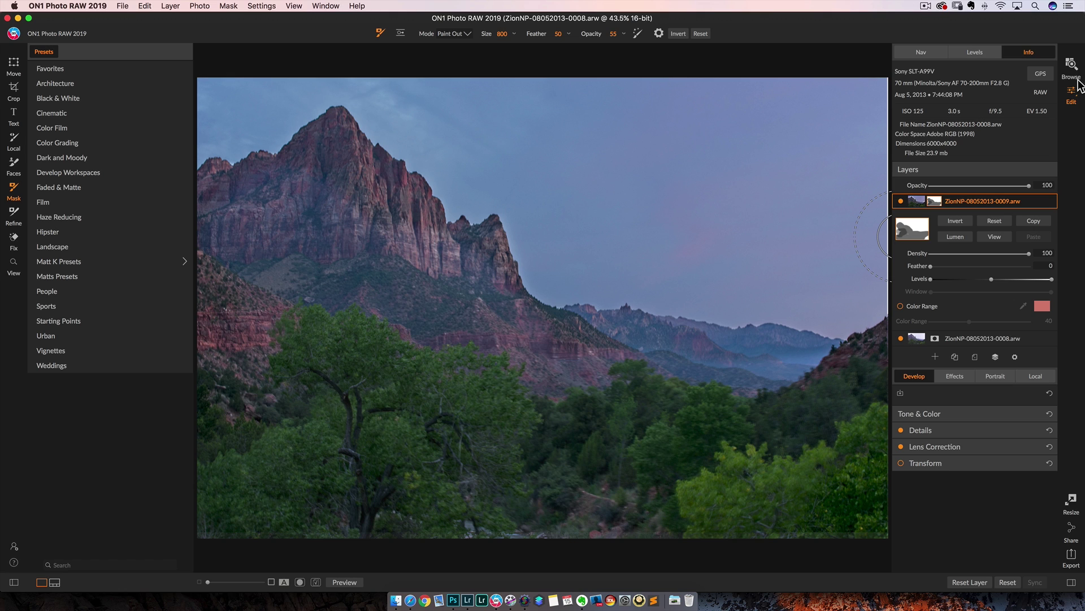
pyautogui.click(1069, 67)
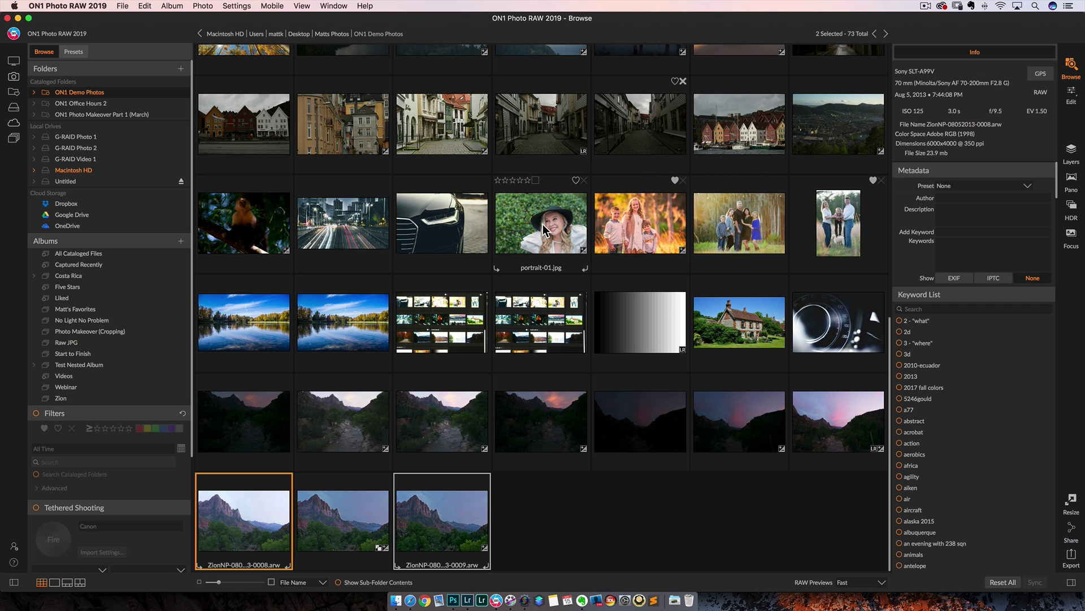
# Open portrait-01.jpg in the editor and begin adding a text title
pyautogui.click(545, 230)
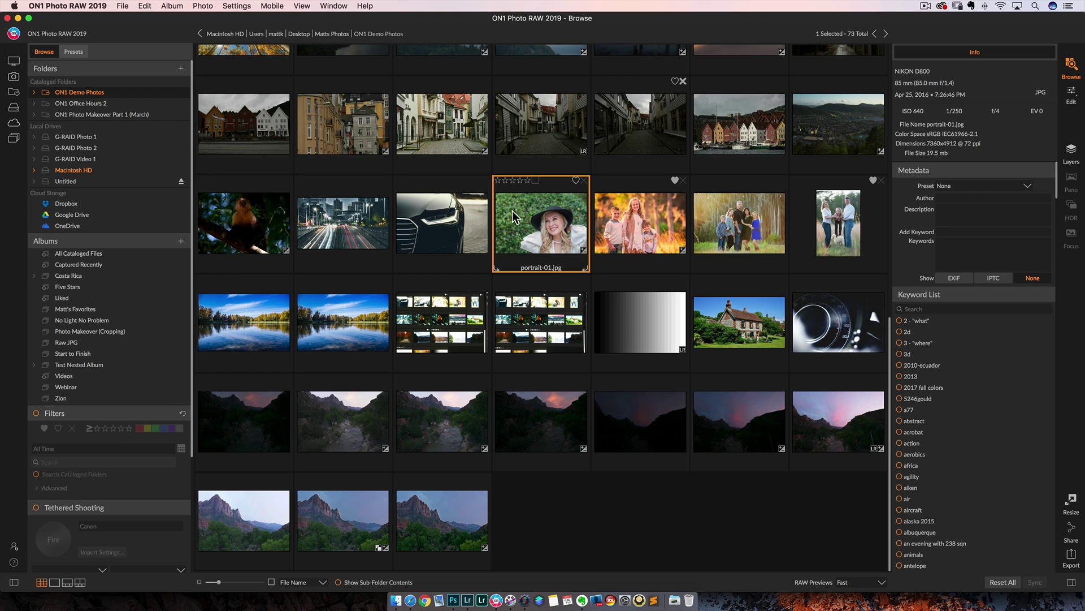
pyautogui.click(1070, 94)
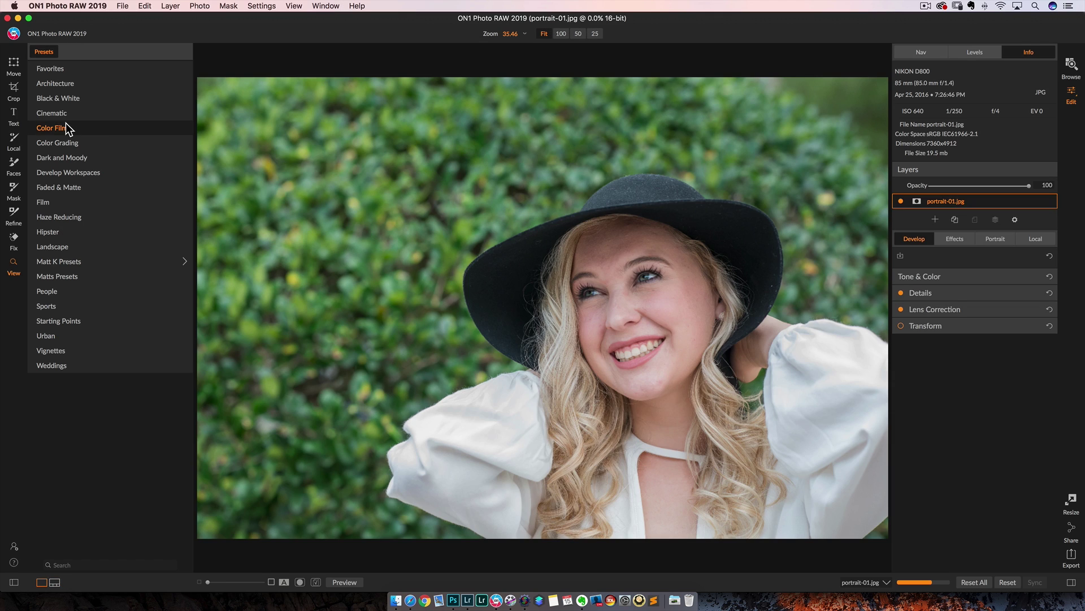
pyautogui.click(13, 115)
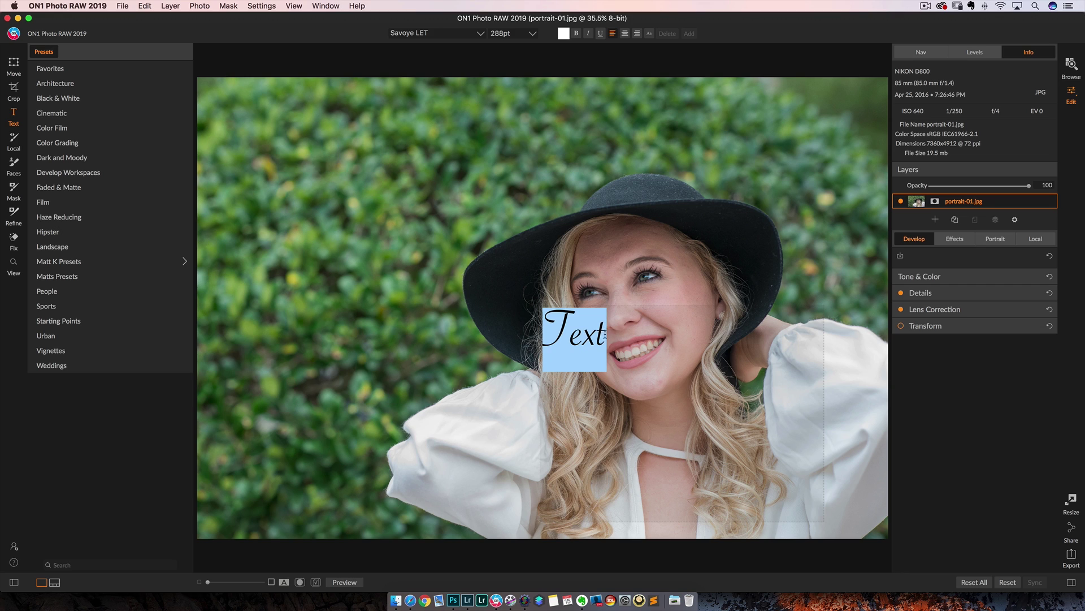
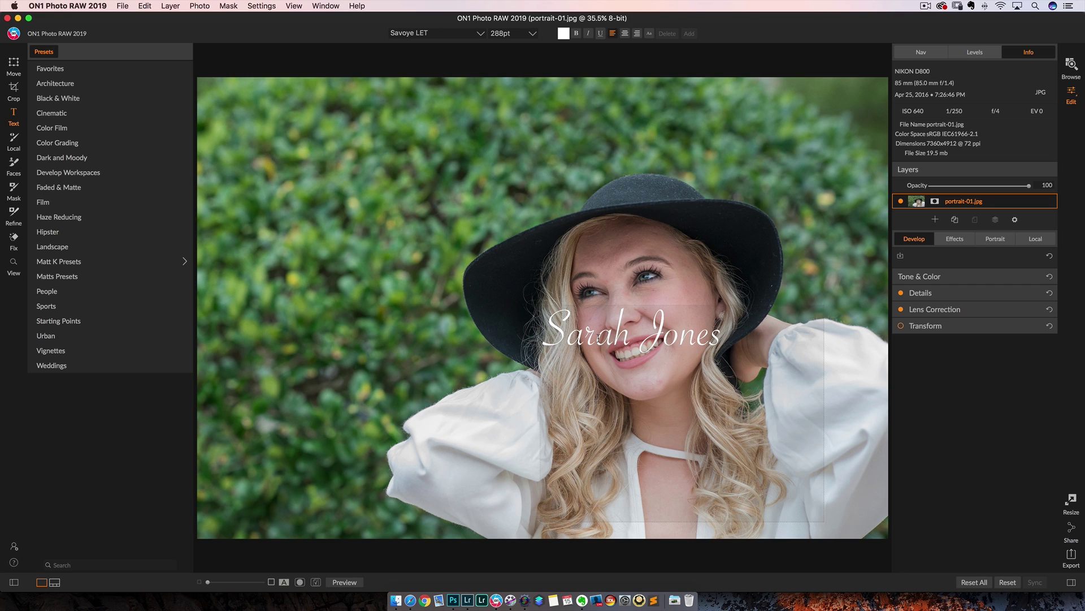
pyautogui.moveTo(603, 341); pyautogui.dragTo(461, 177)
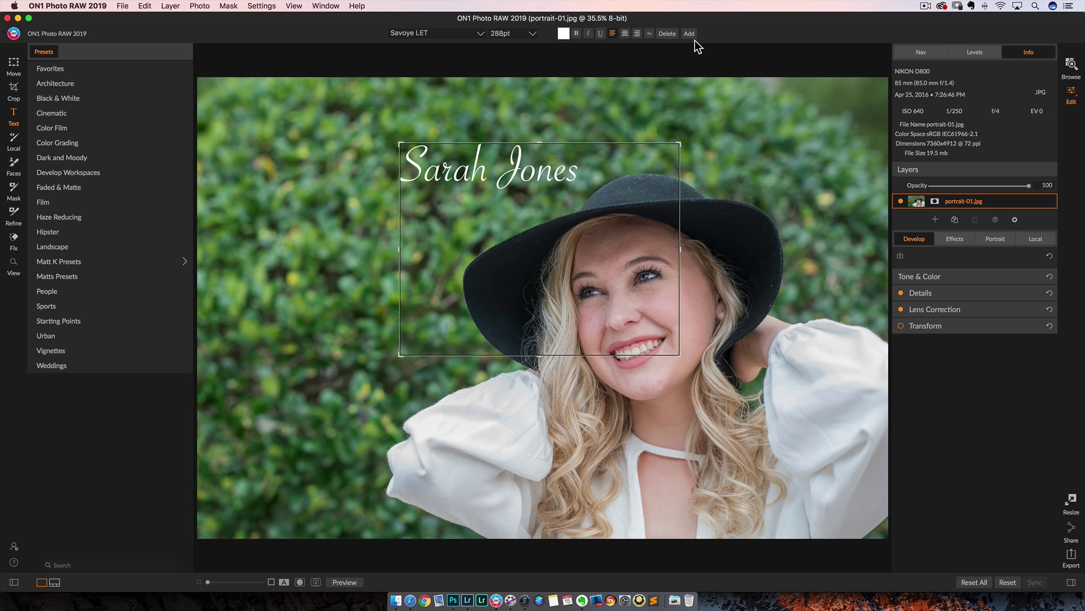
pyautogui.click(649, 34)
pyautogui.press('BackSpace')
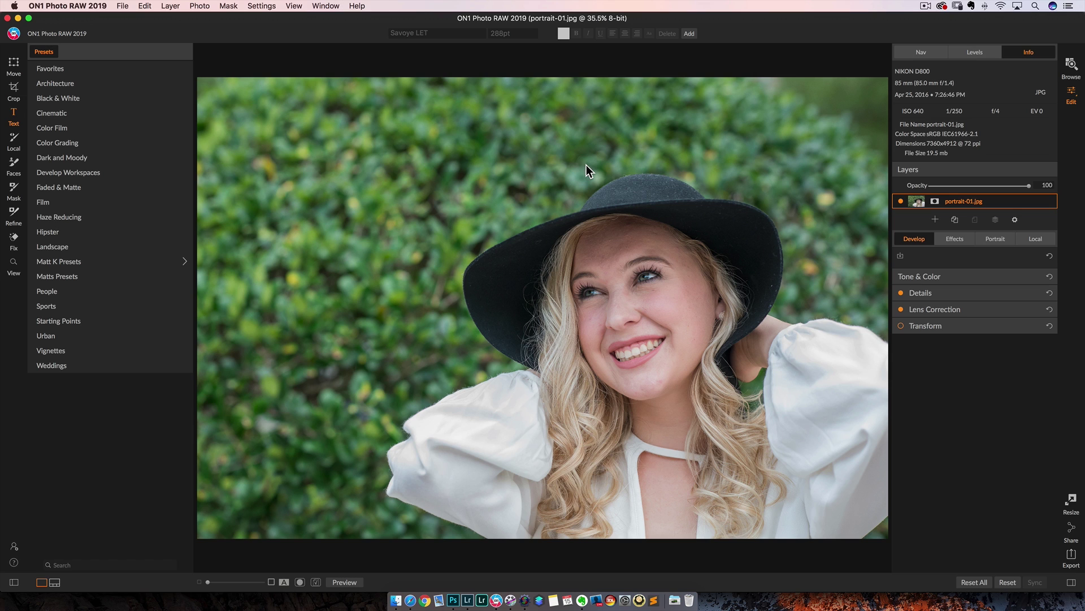
pyautogui.click(1071, 65)
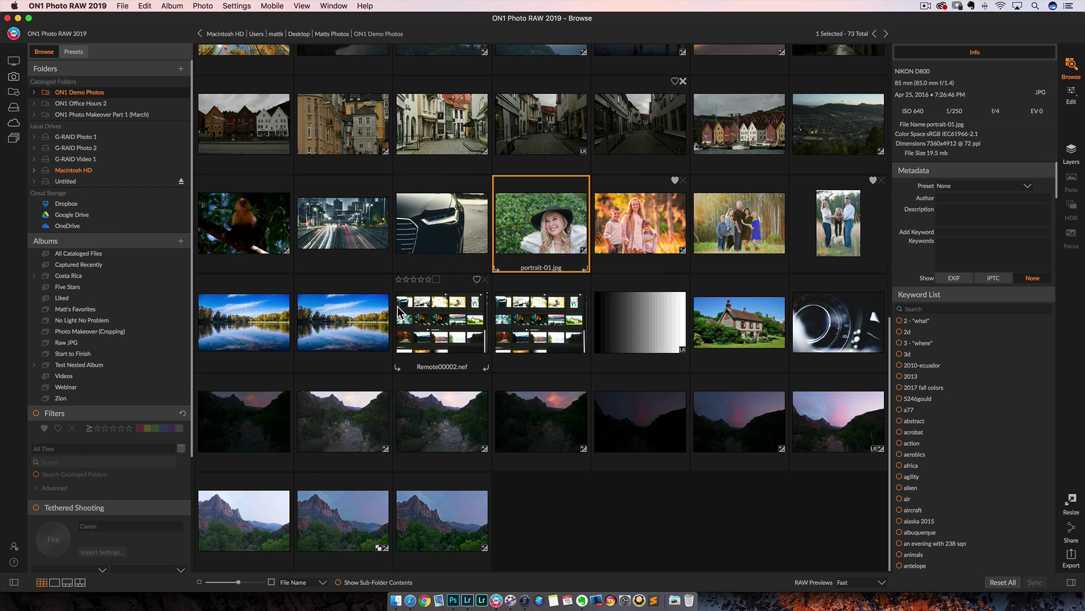
pyautogui.scroll(10, 398, 310)
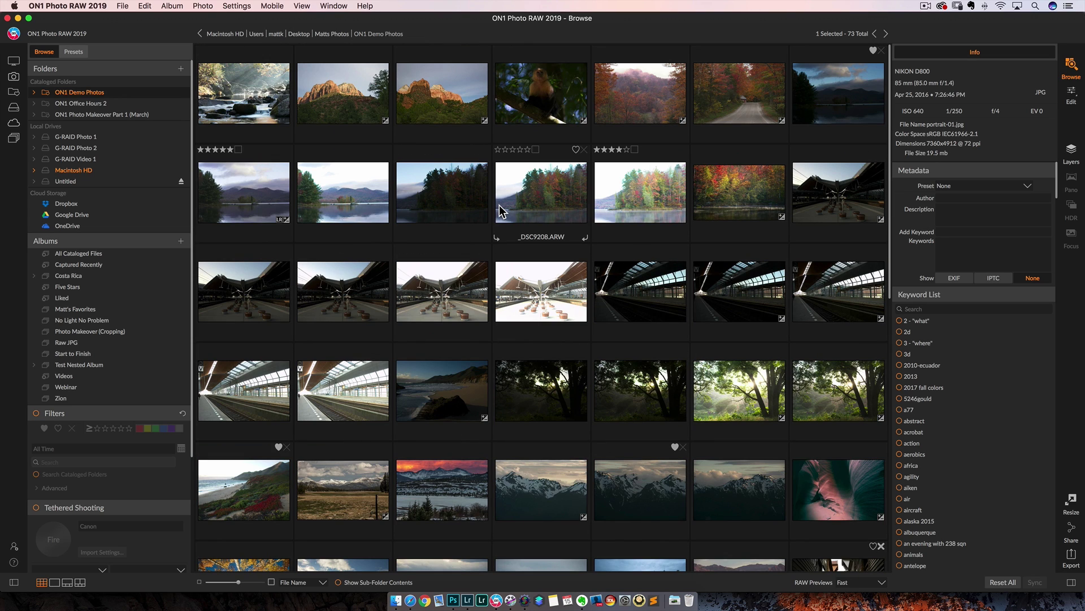
pyautogui.click(540, 196)
pyautogui.click(1072, 96)
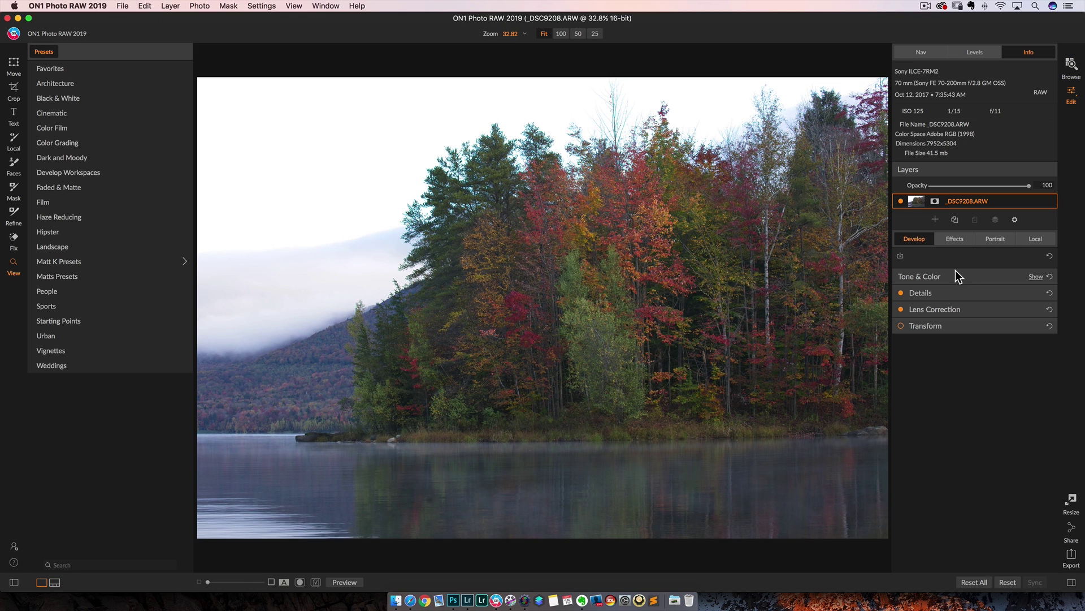
pyautogui.click(979, 277)
pyautogui.moveTo(970, 327)
pyautogui.mouseDown()
pyautogui.moveTo(938, 352)
pyautogui.moveTo(961, 350)
pyautogui.moveTo(966, 327)
pyautogui.mouseUp()
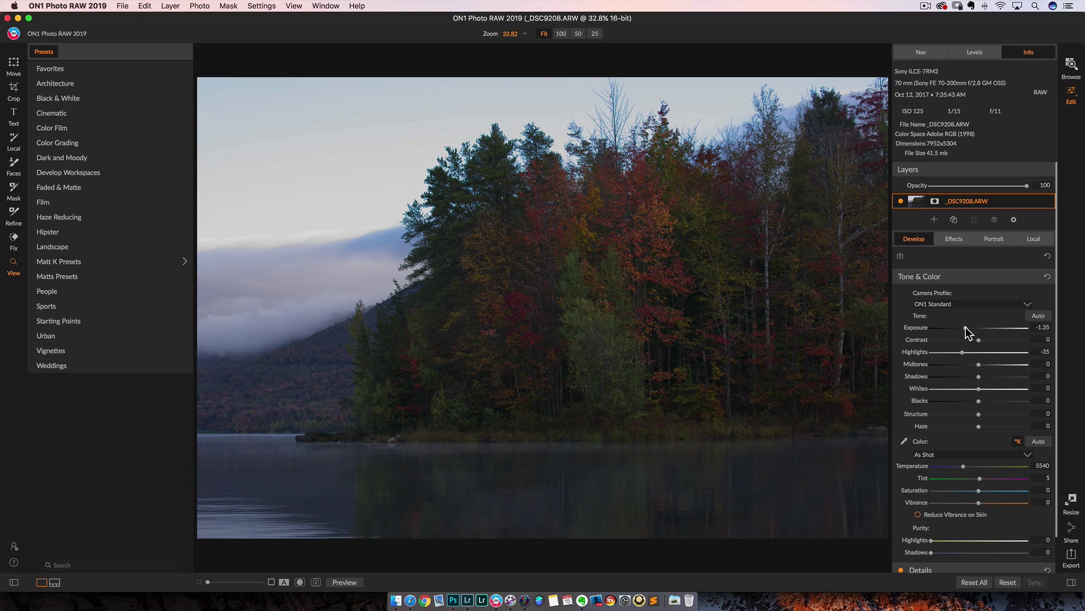
pyautogui.click(1071, 67)
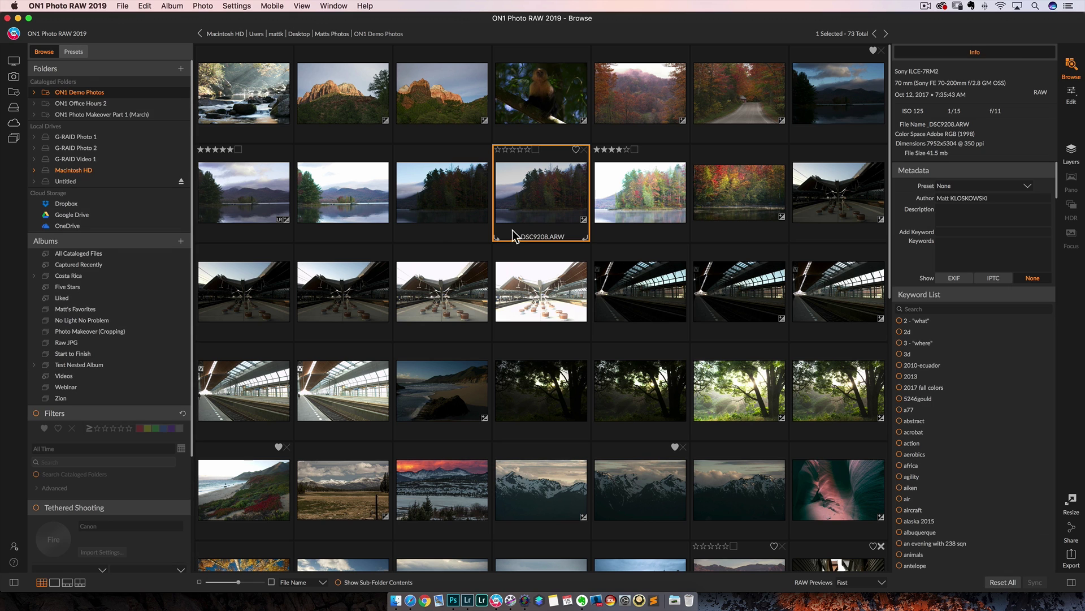
pyautogui.click(457, 207)
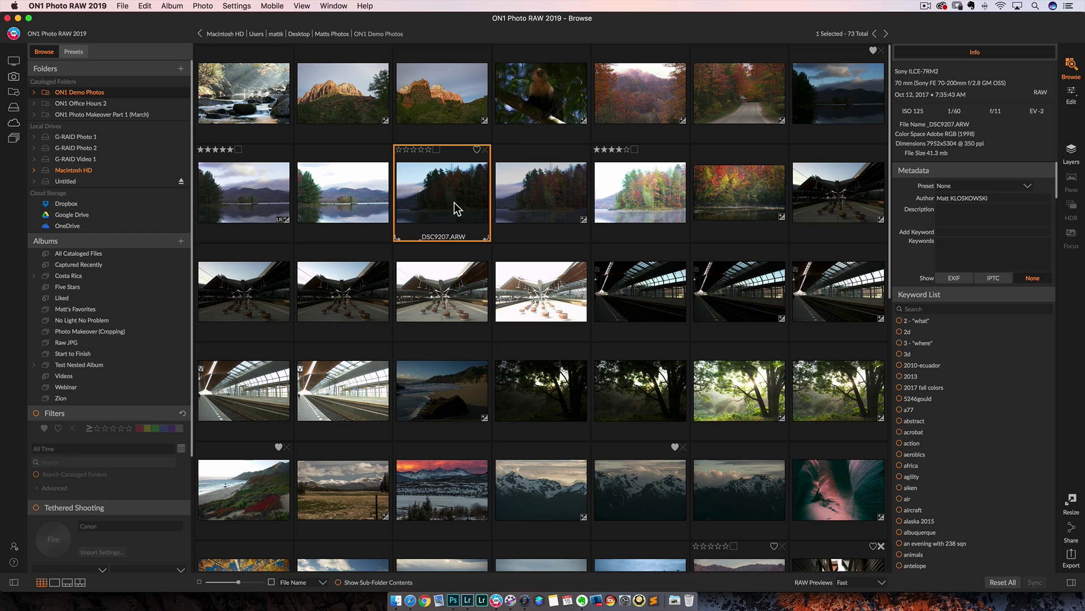
pyautogui.click(1072, 93)
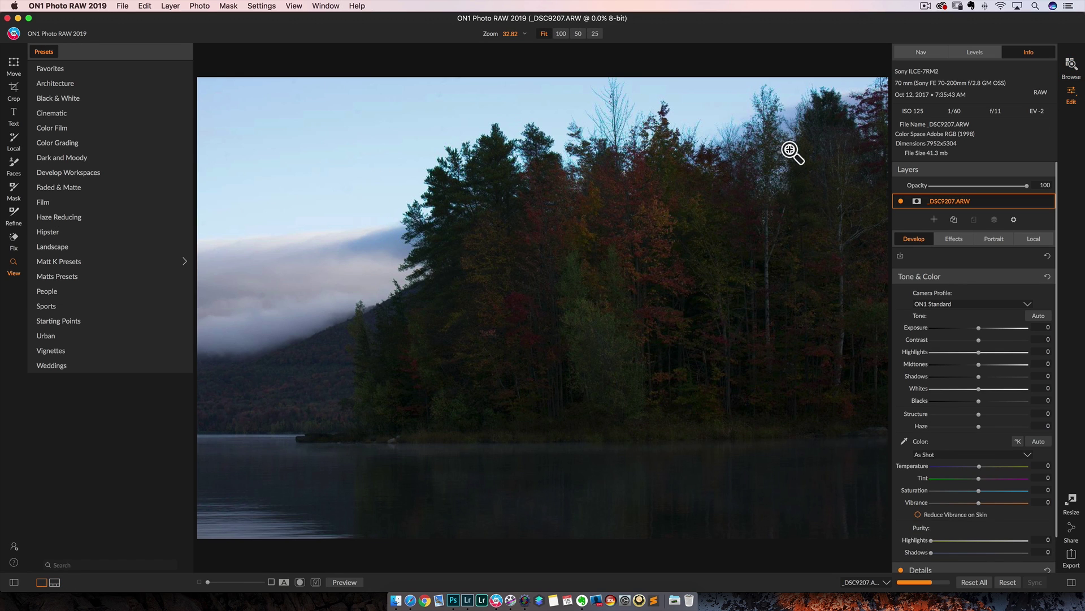
pyautogui.moveTo(977, 324)
pyautogui.mouseDown()
pyautogui.moveTo(960, 327)
pyautogui.moveTo(978, 327)
pyautogui.mouseUp()
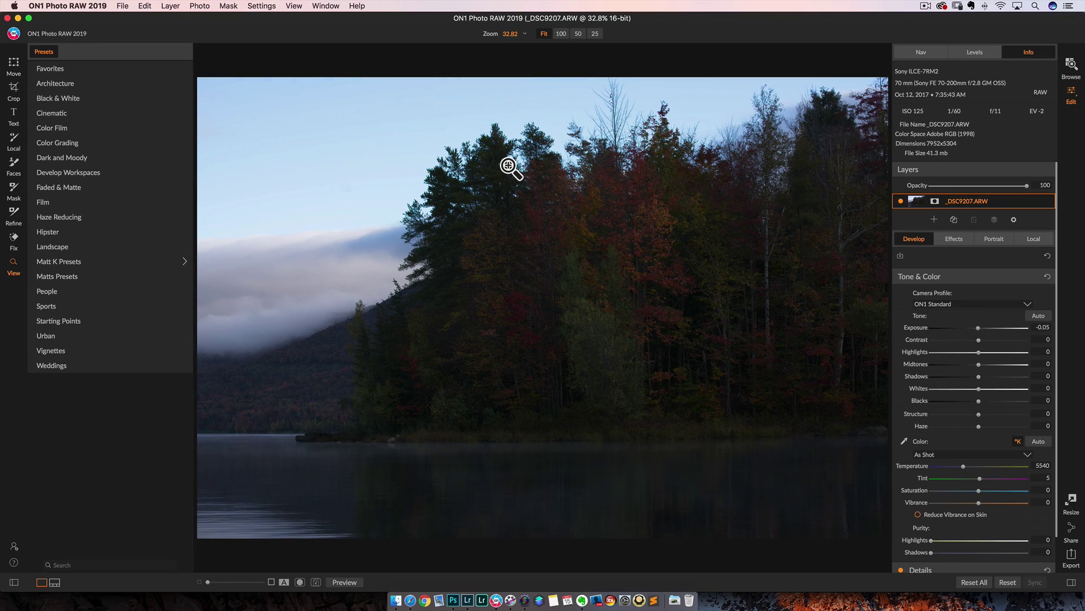
pyautogui.click(989, 376)
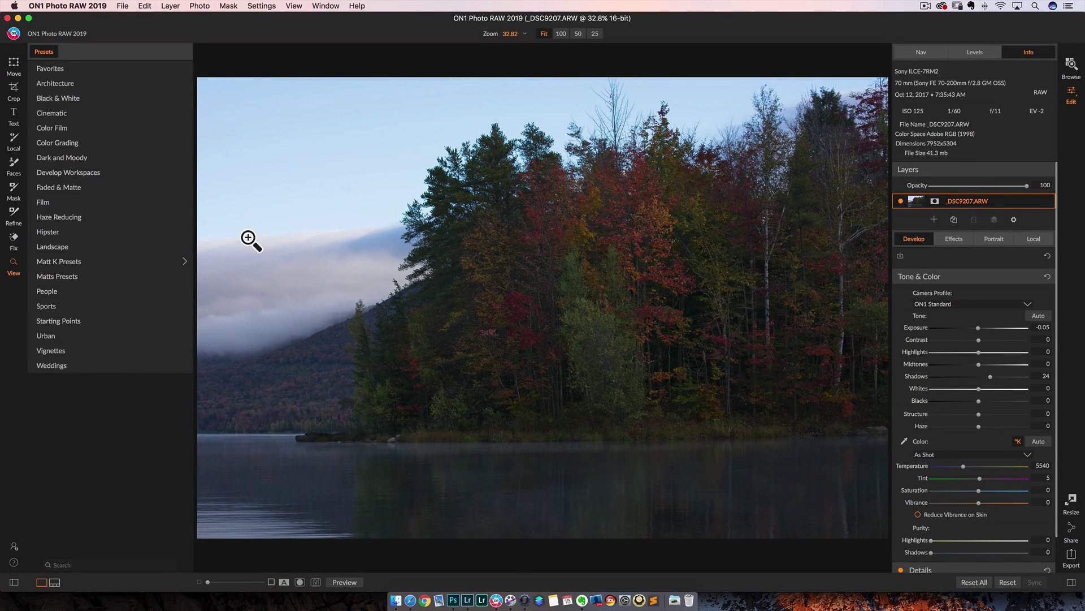
pyautogui.click(1038, 240)
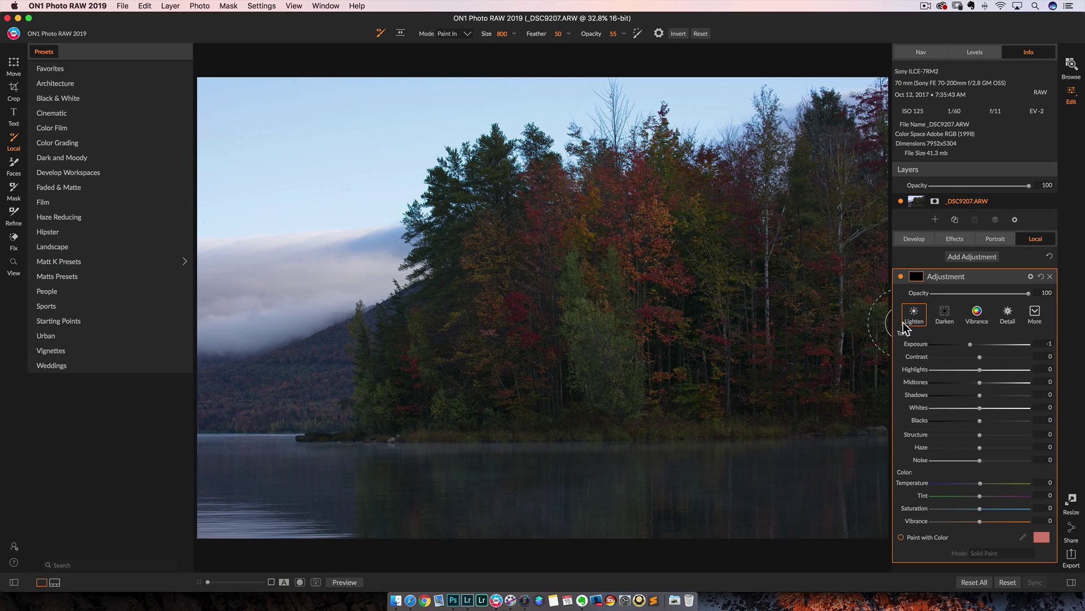
# Paint a -1.2 exposure local adjustment over the upper-left sky, then switch to Perfect Brush
pyautogui.moveTo(972, 344); pyautogui.dragTo(968, 343)
pyautogui.moveTo(417, 115)
pyautogui.mouseDown()
pyautogui.moveTo(256, 115)
pyautogui.moveTo(362, 105)
pyautogui.moveTo(274, 96)
pyautogui.moveTo(285, 139)
pyautogui.moveTo(249, 175)
pyautogui.moveTo(369, 145)
pyautogui.mouseUp()
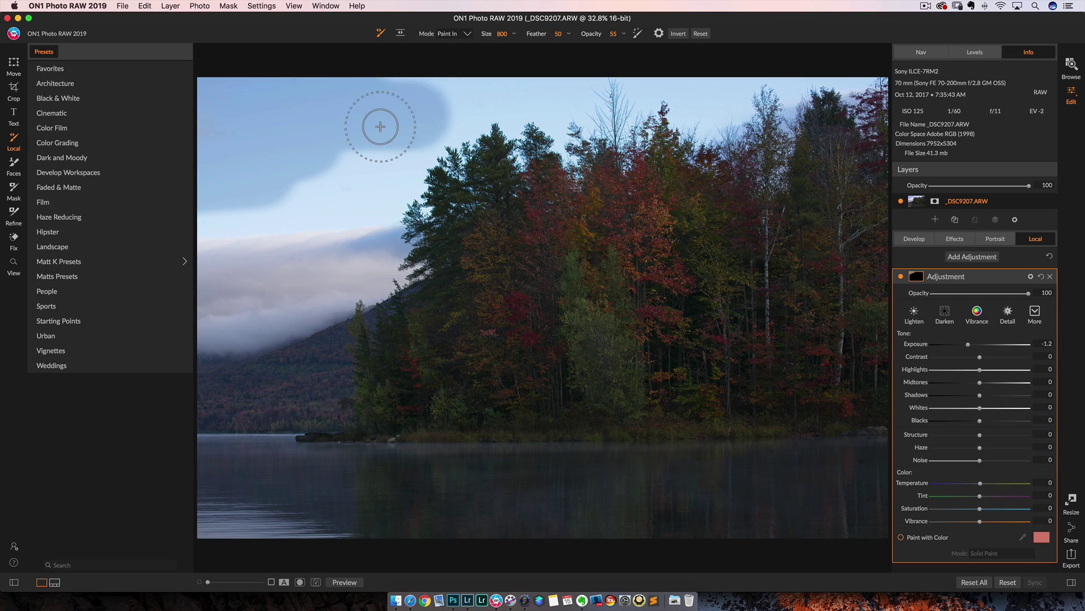
pyautogui.click(638, 33)
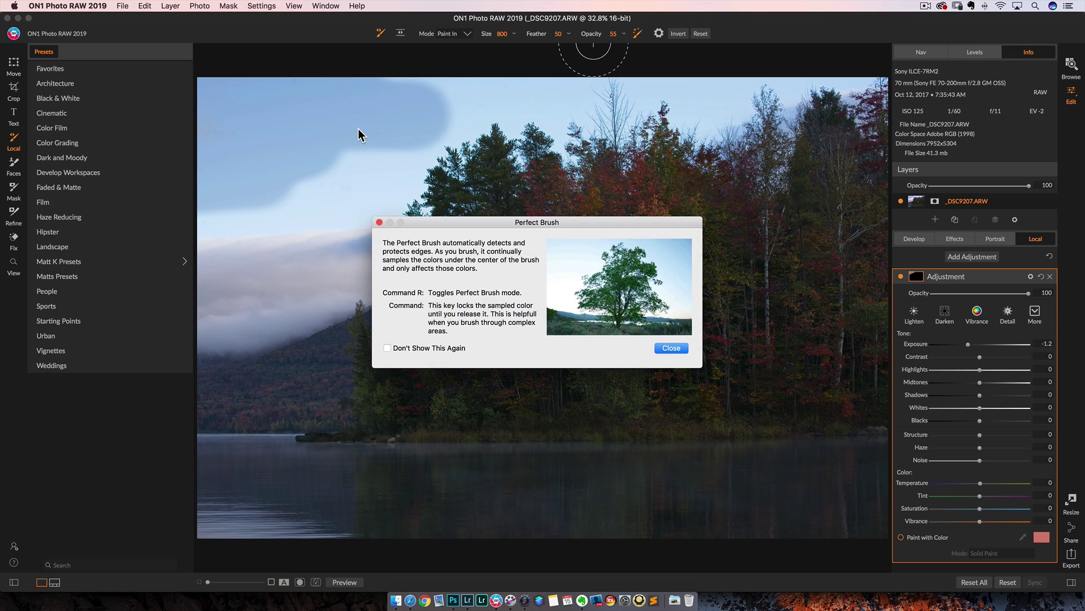
# Paint the sky with Perfect Brush at 100 opacity and fine-tune the exposure amount
pyautogui.click(670, 348)
pyautogui.moveTo(473, 163)
pyautogui.mouseDown()
pyautogui.moveTo(469, 114)
pyautogui.moveTo(411, 165)
pyautogui.moveTo(404, 189)
pyautogui.moveTo(415, 198)
pyautogui.moveTo(405, 185)
pyautogui.moveTo(379, 212)
pyautogui.moveTo(230, 230)
pyautogui.moveTo(373, 146)
pyautogui.mouseUp()
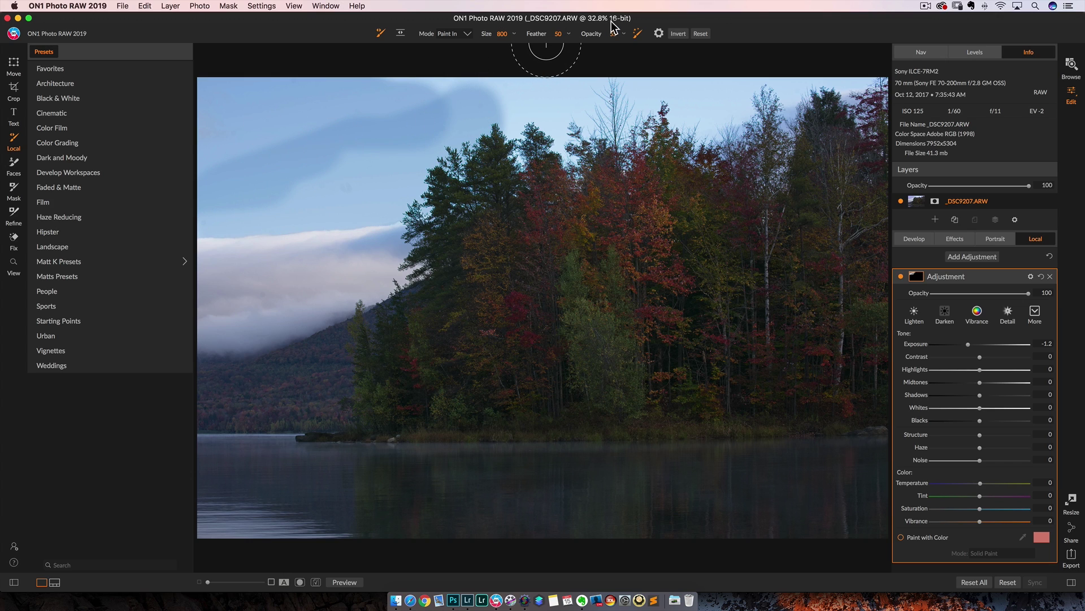
pyautogui.moveTo(598, 36); pyautogui.dragTo(776, 33)
pyautogui.moveTo(436, 92)
pyautogui.mouseDown()
pyautogui.moveTo(208, 112)
pyautogui.moveTo(278, 126)
pyautogui.moveTo(456, 80)
pyautogui.moveTo(285, 151)
pyautogui.moveTo(220, 217)
pyautogui.moveTo(421, 190)
pyautogui.moveTo(413, 170)
pyautogui.moveTo(391, 170)
pyautogui.moveTo(526, 107)
pyautogui.moveTo(515, 156)
pyautogui.moveTo(557, 113)
pyautogui.moveTo(508, 75)
pyautogui.mouseUp()
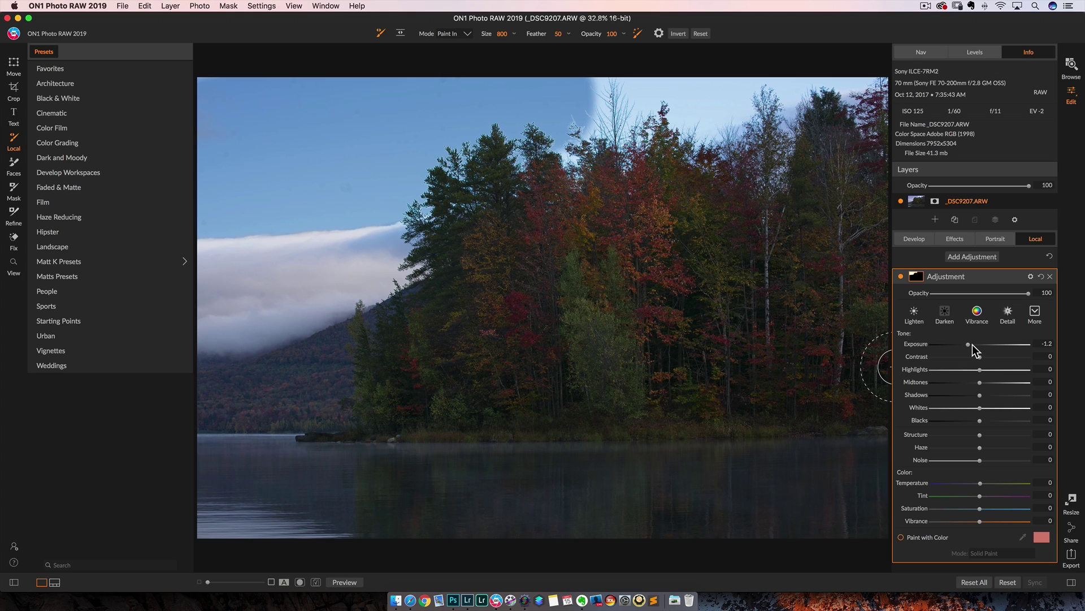
pyautogui.moveTo(970, 345); pyautogui.dragTo(972, 344)
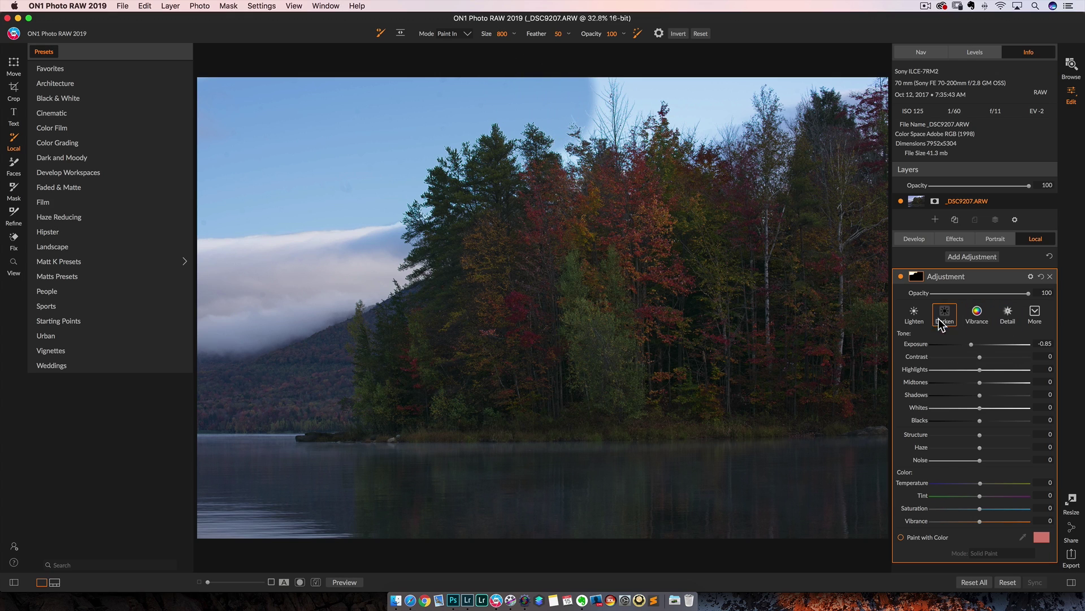
# Delete the local sky adjustment, return to Browse, and switch to Lightroom Classic
pyautogui.click(1050, 277)
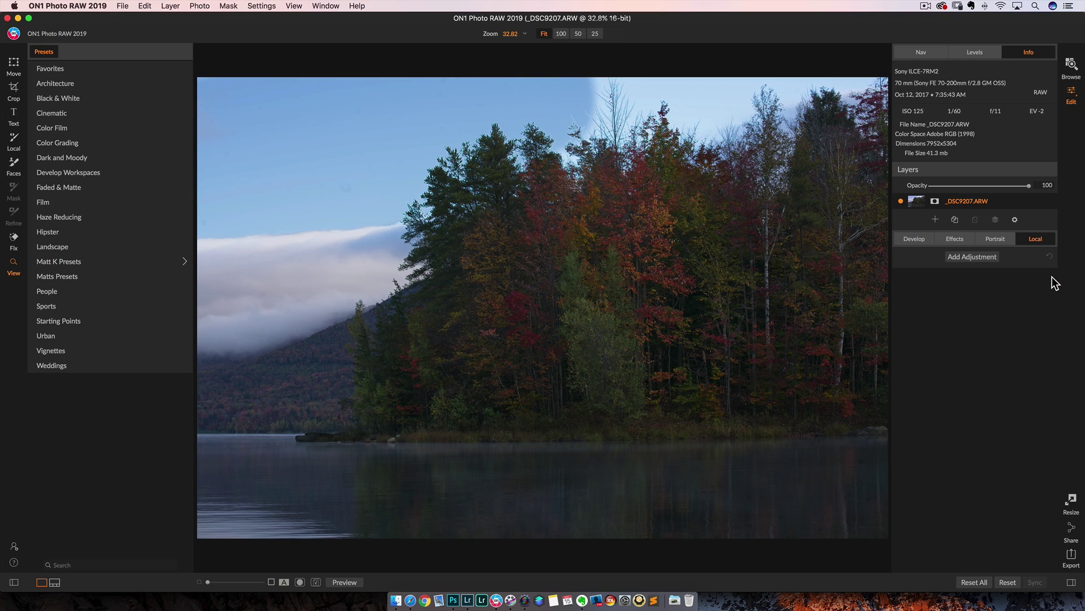
pyautogui.click(1071, 66)
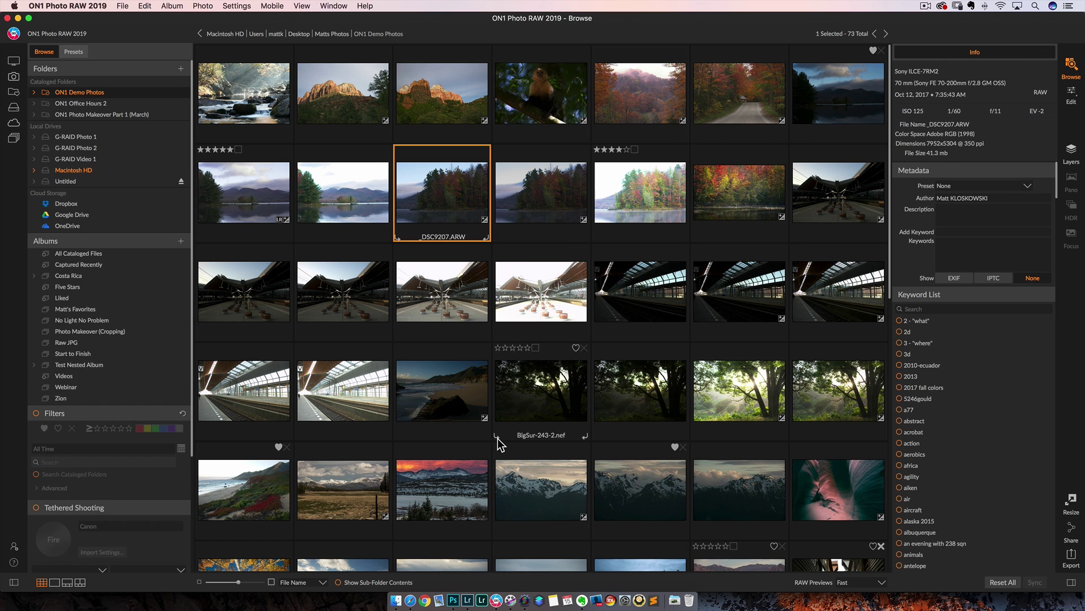
pyautogui.click(468, 602)
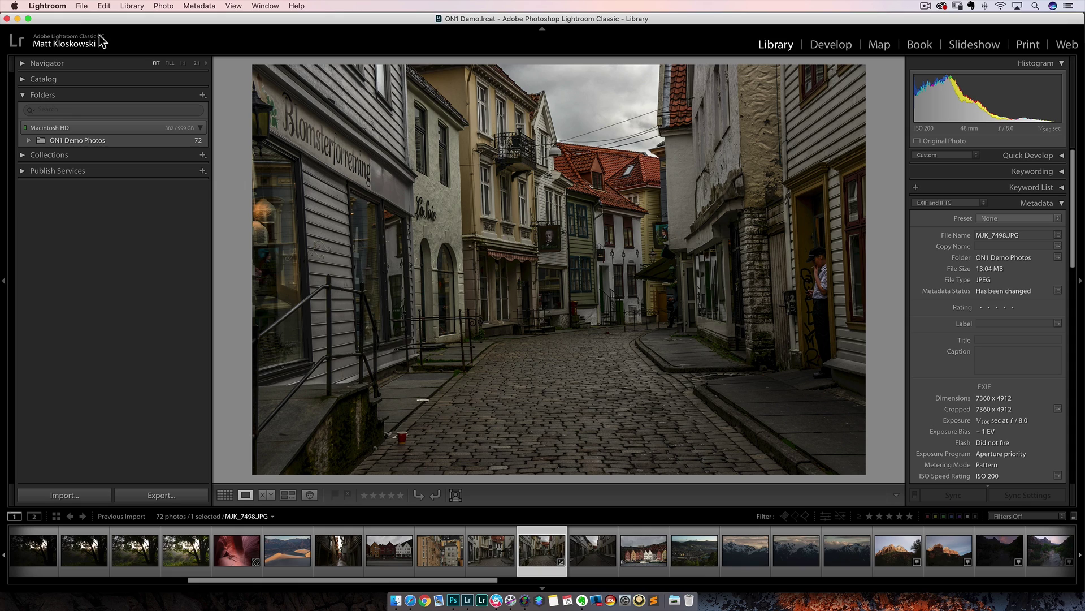
# Open the street photo in Develop, preview and cancel Migrate Catalog to ON1 Photo (2019), then return to ON1
pyautogui.click(831, 44)
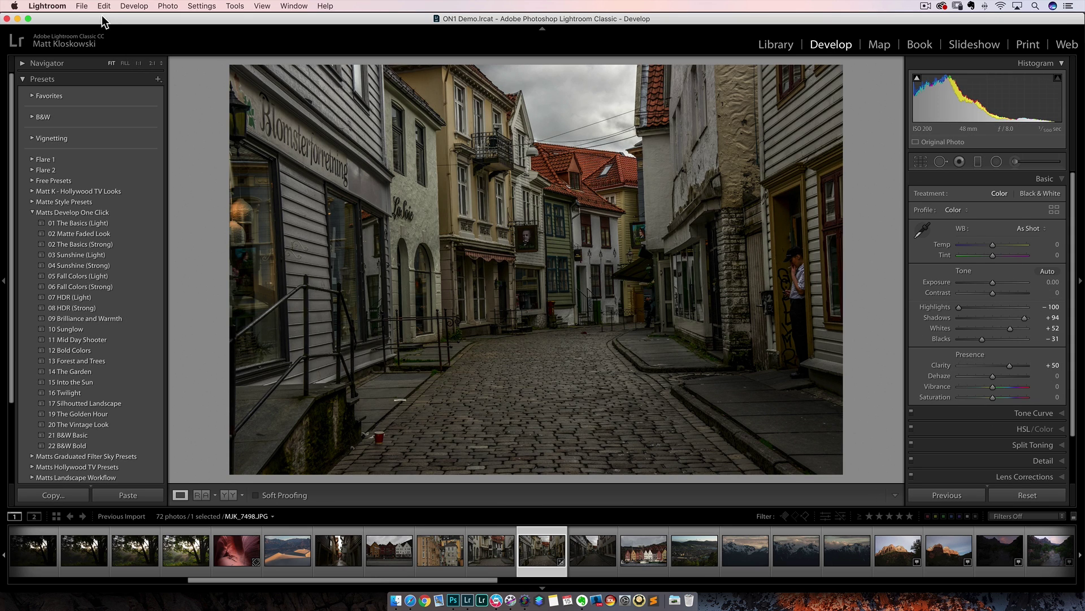
pyautogui.click(82, 6)
pyautogui.moveTo(126, 237)
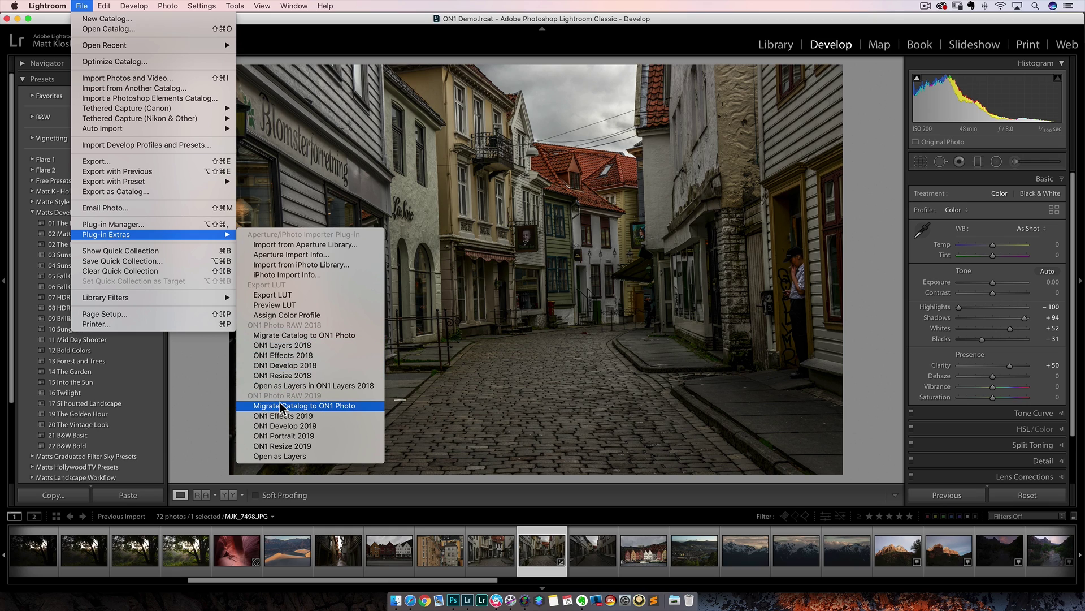
pyautogui.click(307, 405)
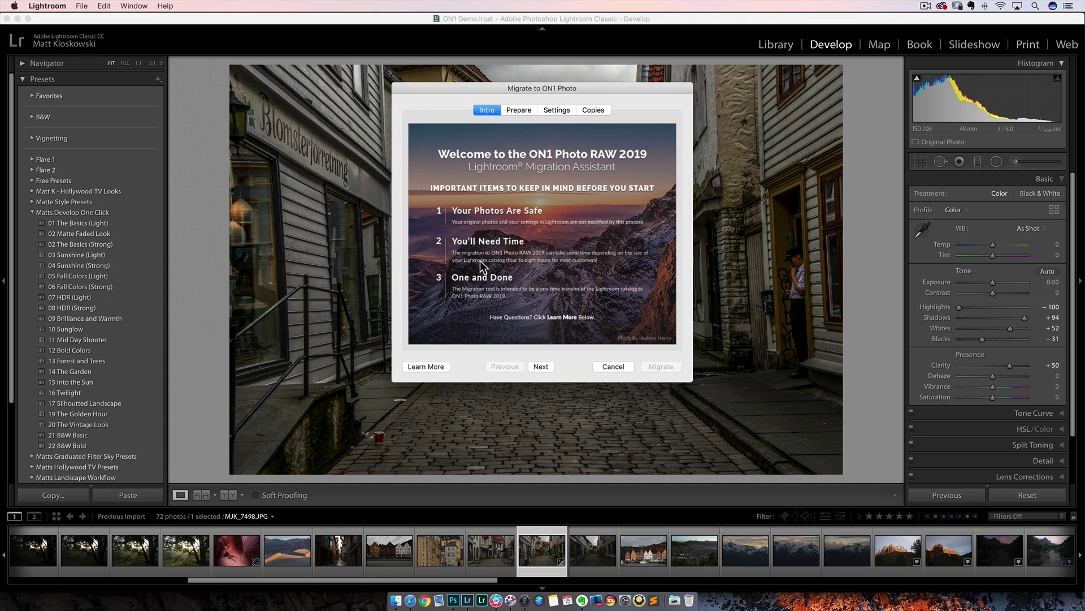
pyautogui.click(609, 365)
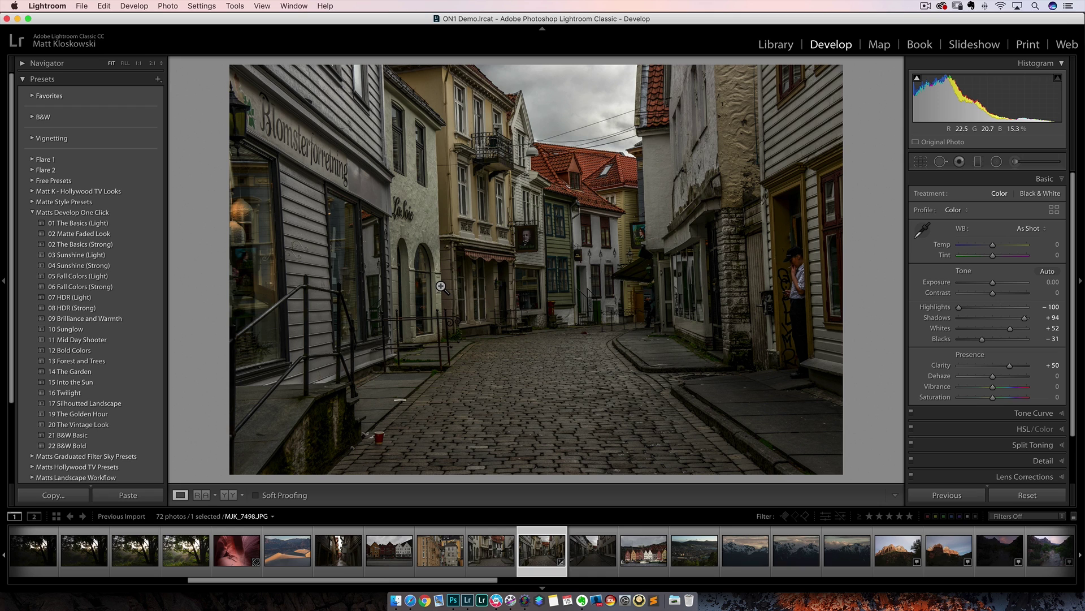
pyautogui.click(497, 601)
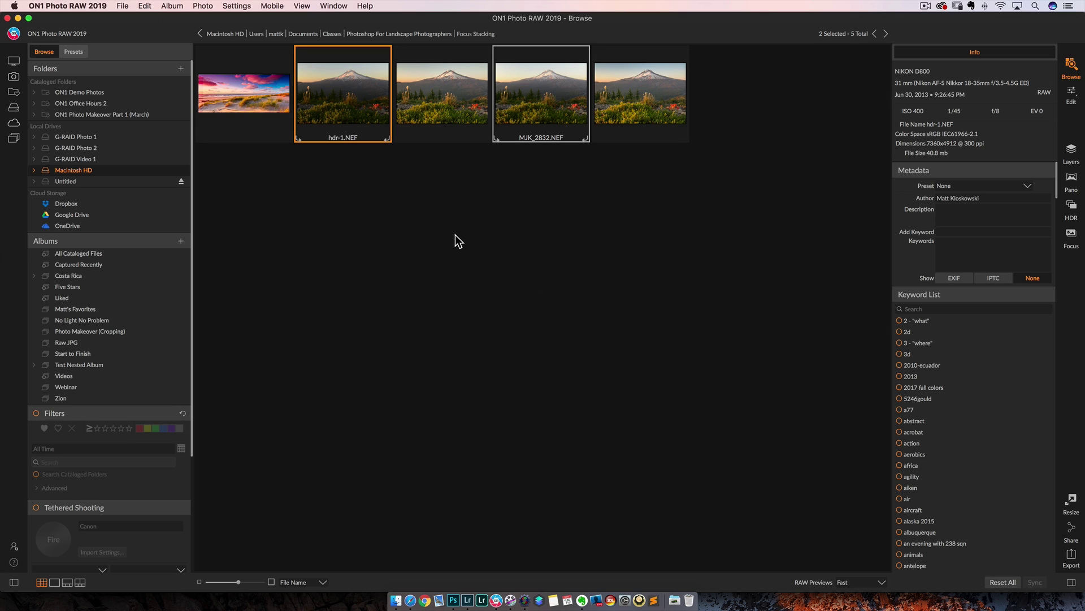
# View hdr-1.NEF full size, compare it with MJK_2832.NEF, then select both in the grid
pyautogui.rightClick(375, 190)
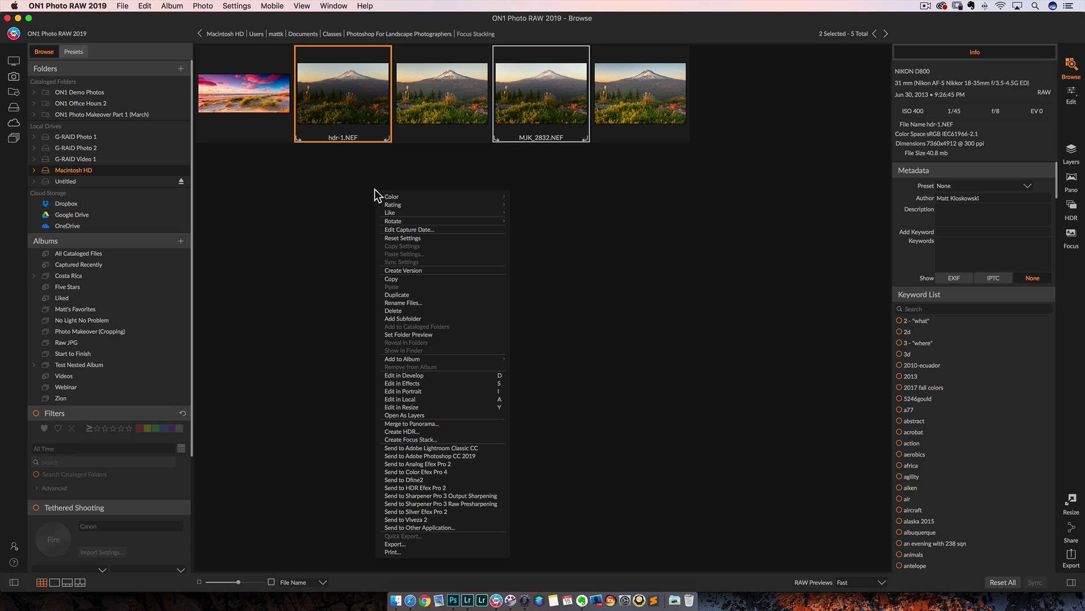
pyautogui.click(323, 103)
pyautogui.doubleClick(323, 103)
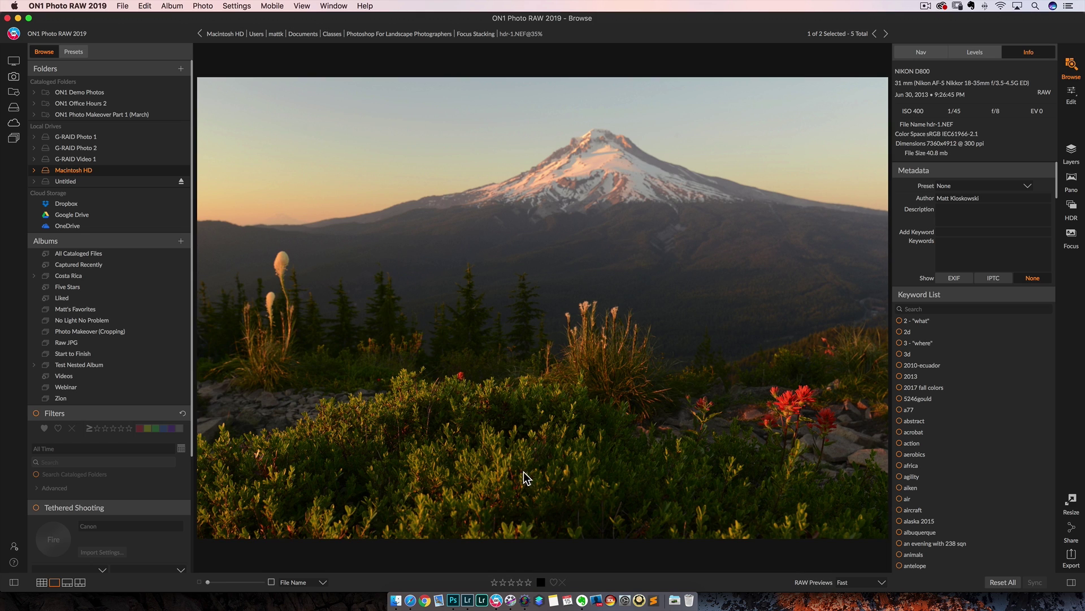
pyautogui.press('Right')
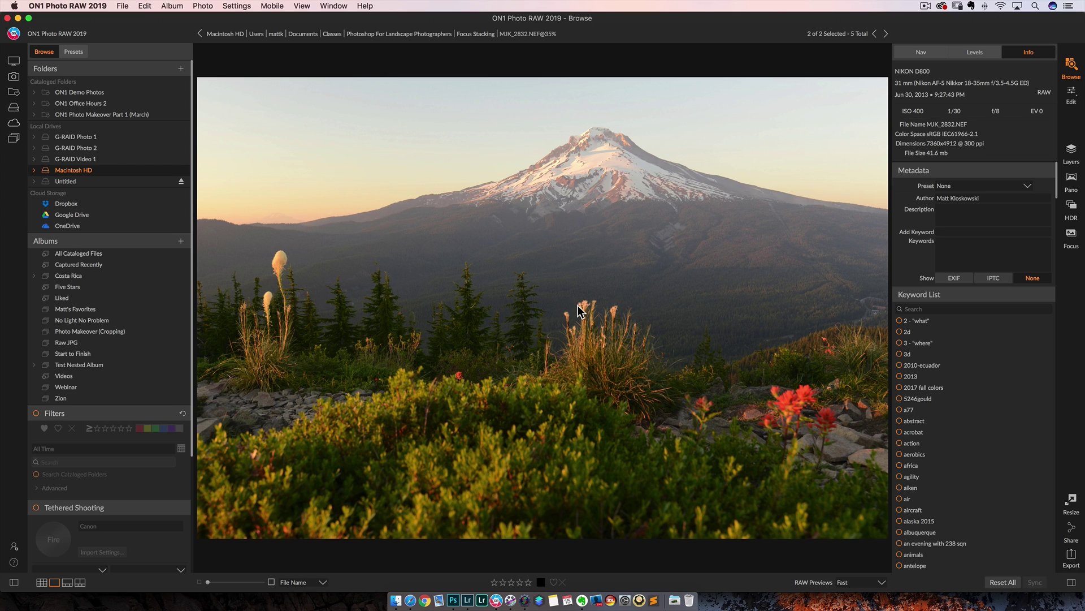
pyautogui.press('g')
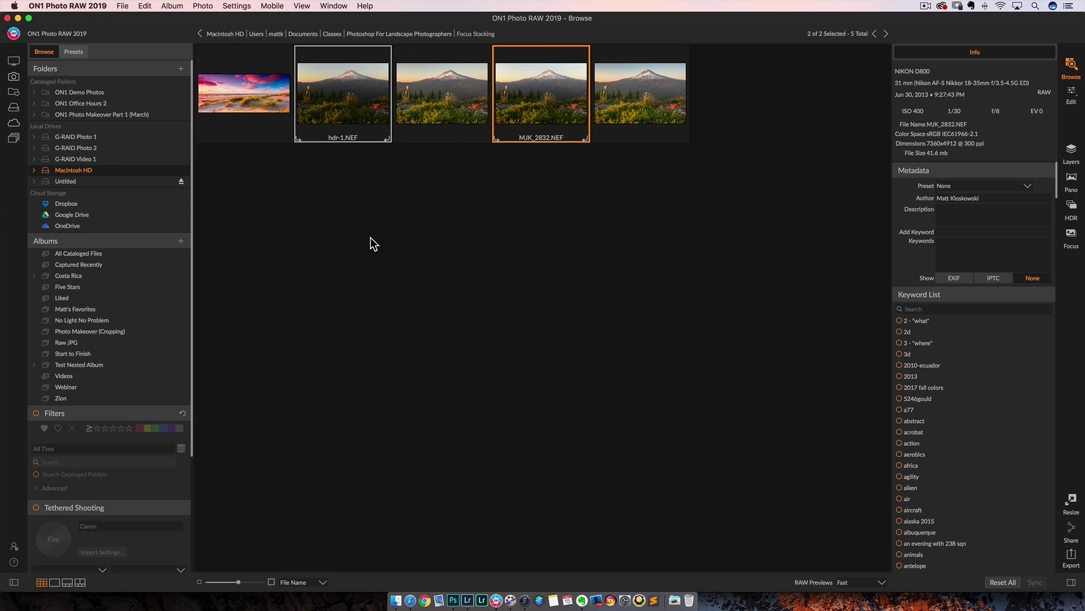
pyautogui.click(339, 93)
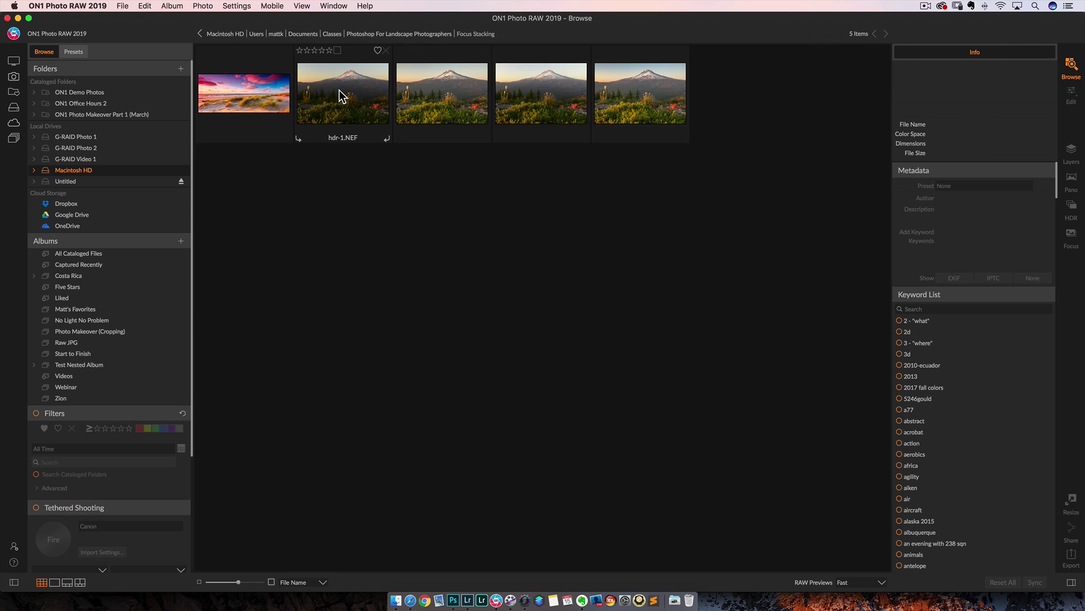
pyautogui.keyDown('super'); pyautogui.click(533, 98); pyautogui.keyUp('super')
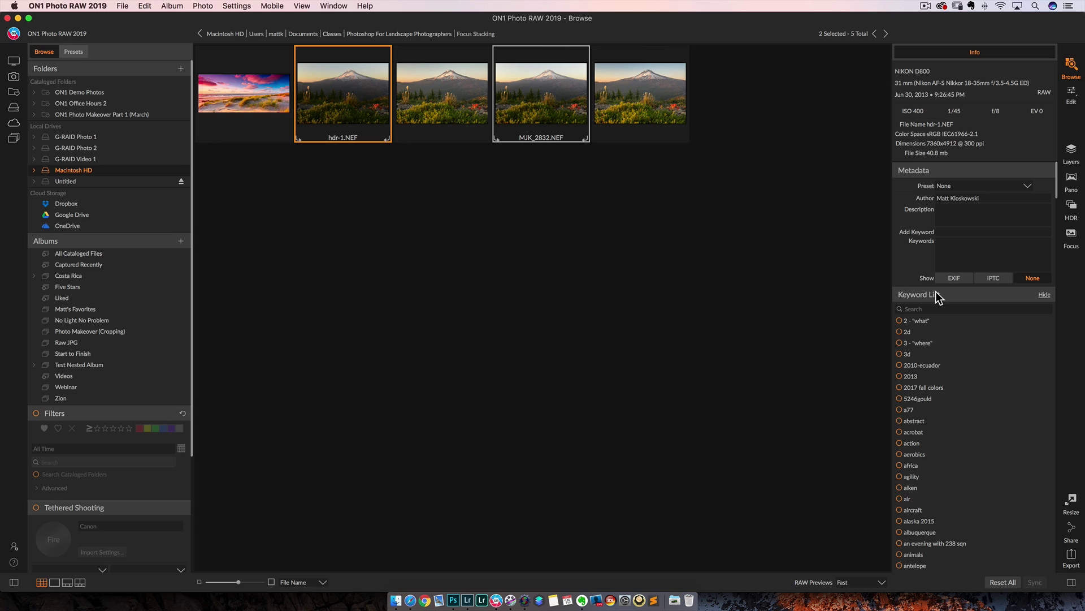
pyautogui.click(1073, 240)
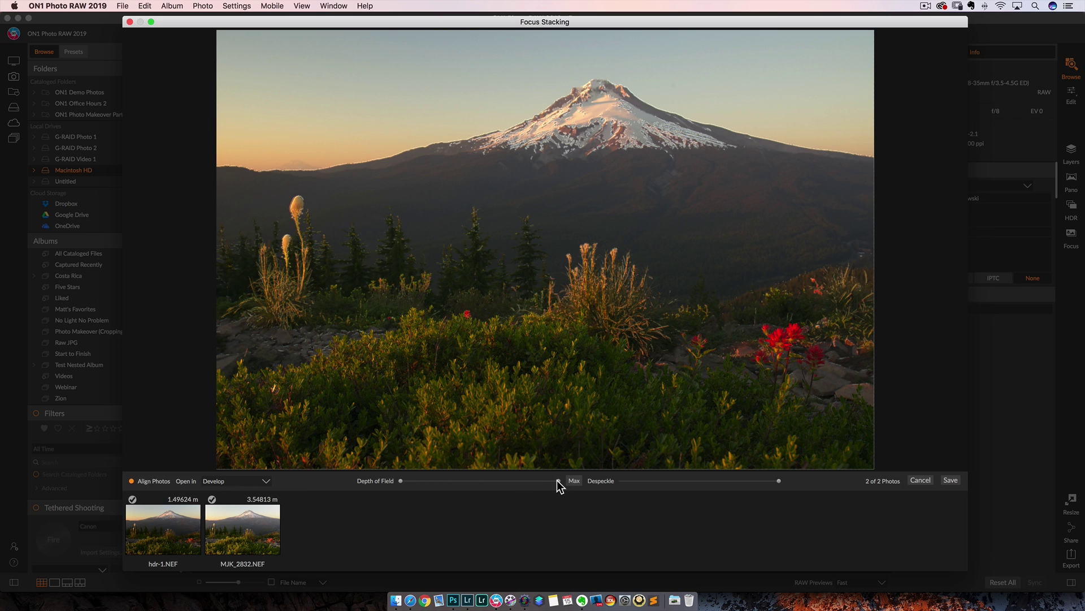
pyautogui.moveTo(400, 482); pyautogui.dragTo(490, 482)
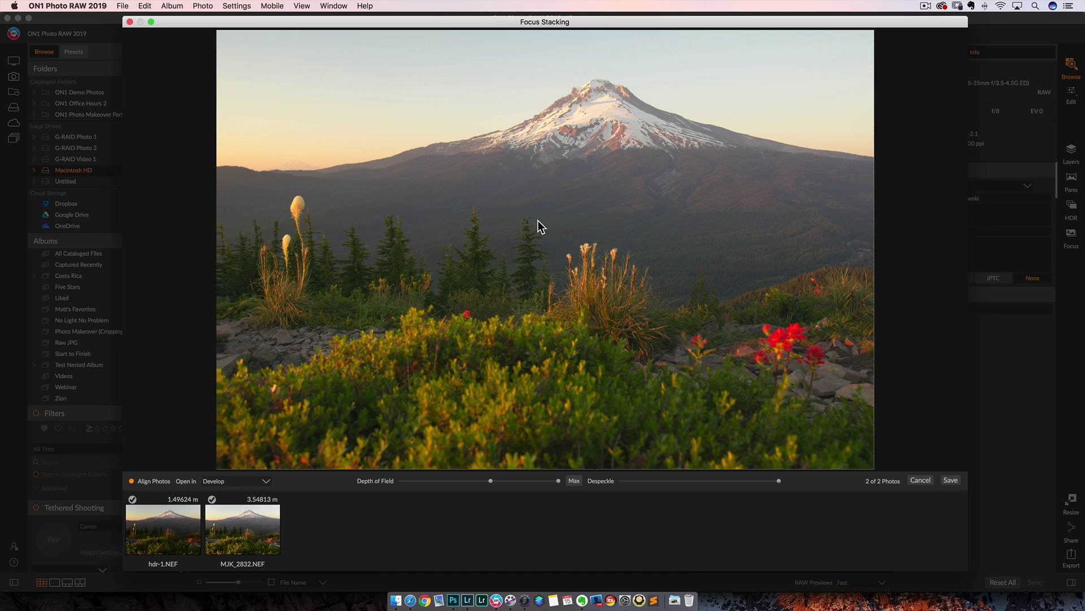
pyautogui.moveTo(489, 480); pyautogui.dragTo(379, 480)
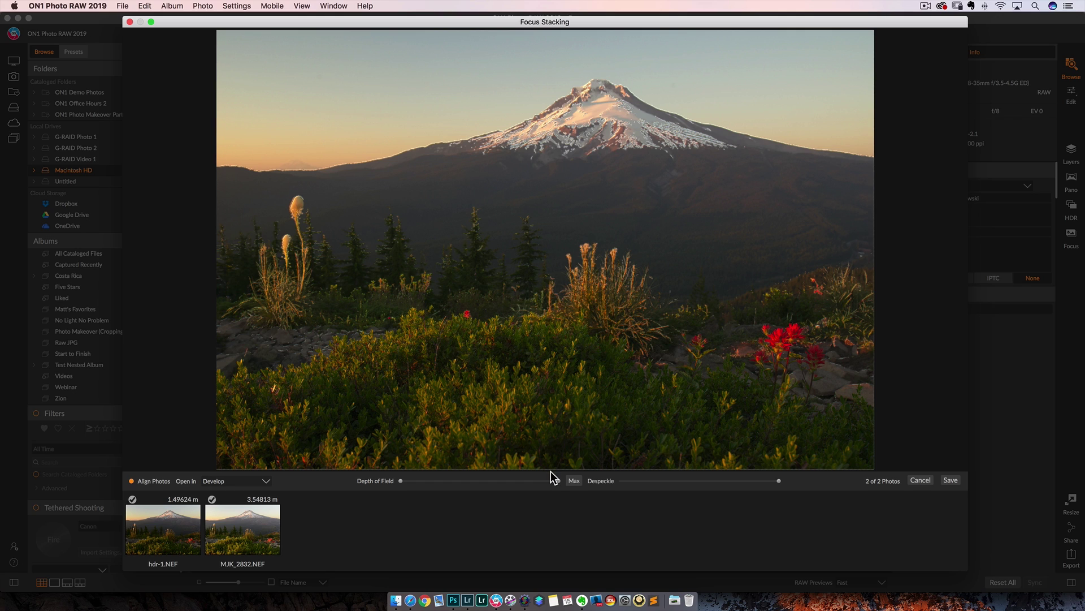
pyautogui.moveTo(559, 482); pyautogui.dragTo(466, 480)
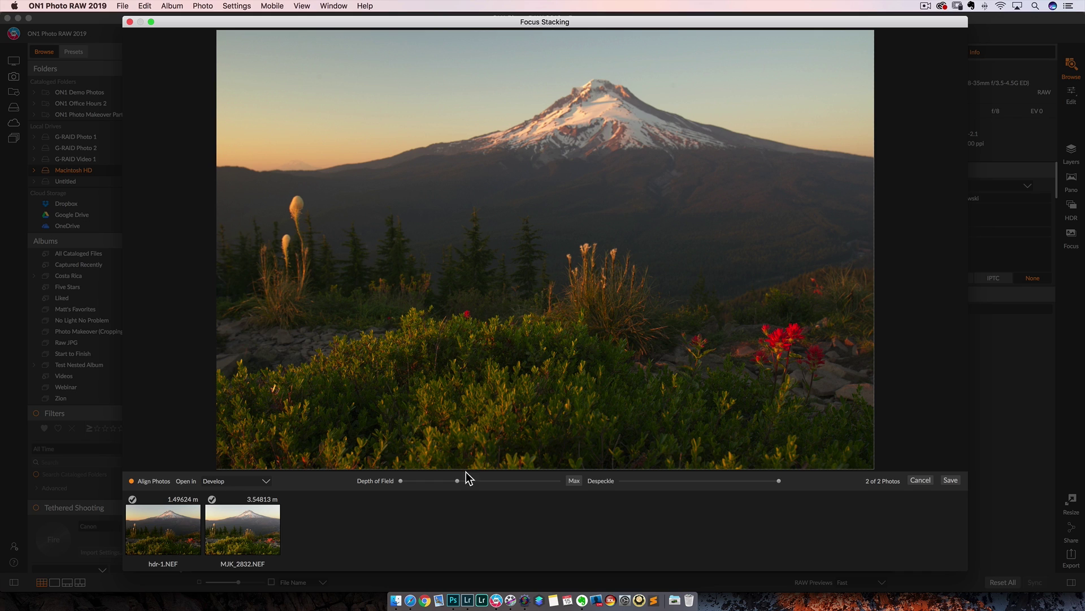
pyautogui.moveTo(458, 480); pyautogui.dragTo(508, 480)
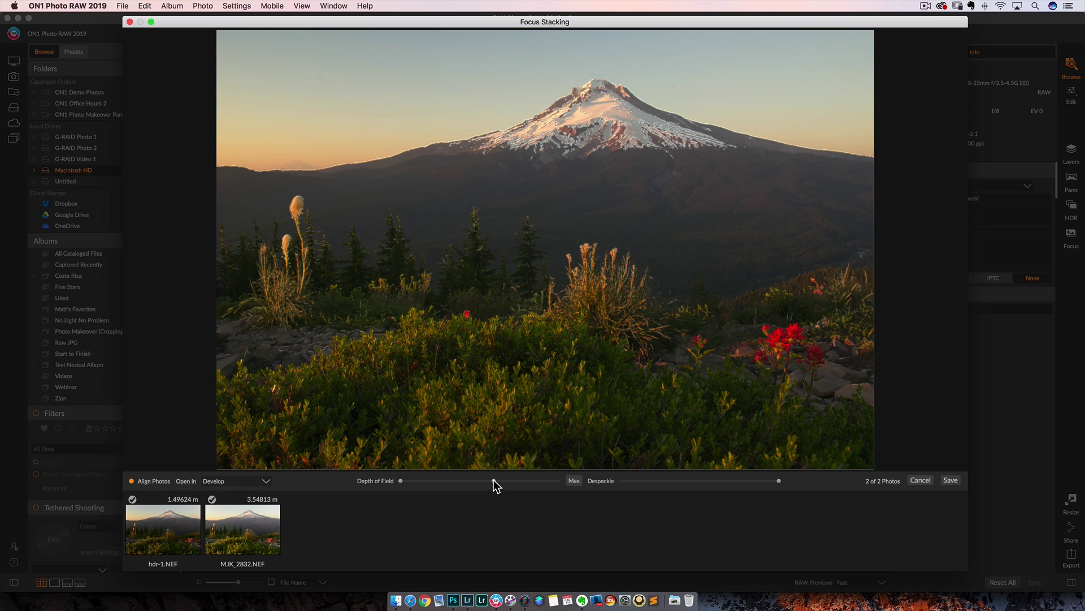
pyautogui.moveTo(583, 482); pyautogui.dragTo(490, 488)
pyautogui.moveTo(493, 484); pyautogui.dragTo(474, 485)
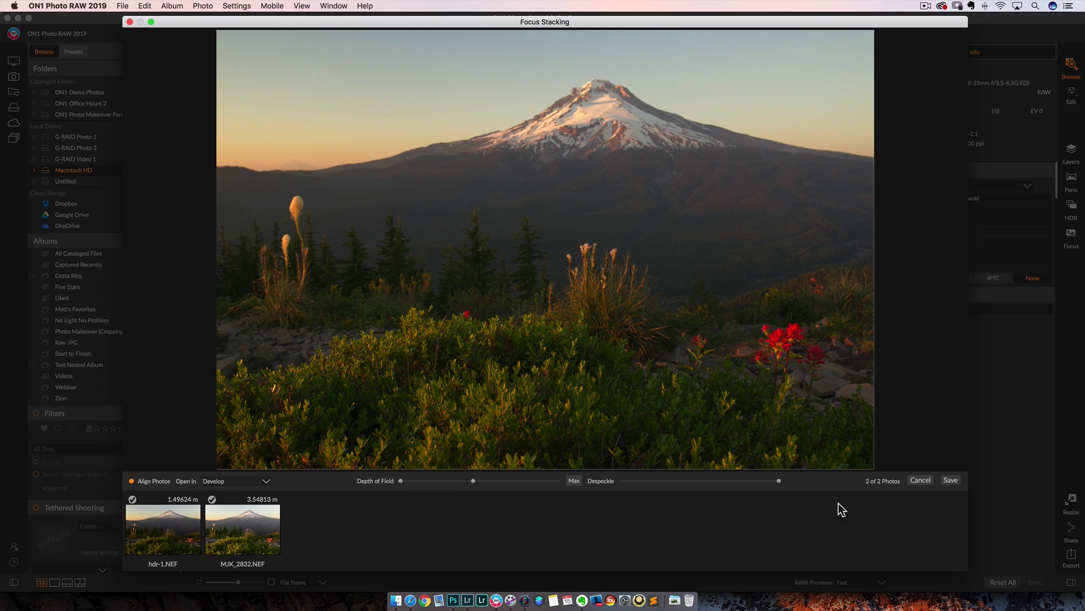
pyautogui.click(229, 484)
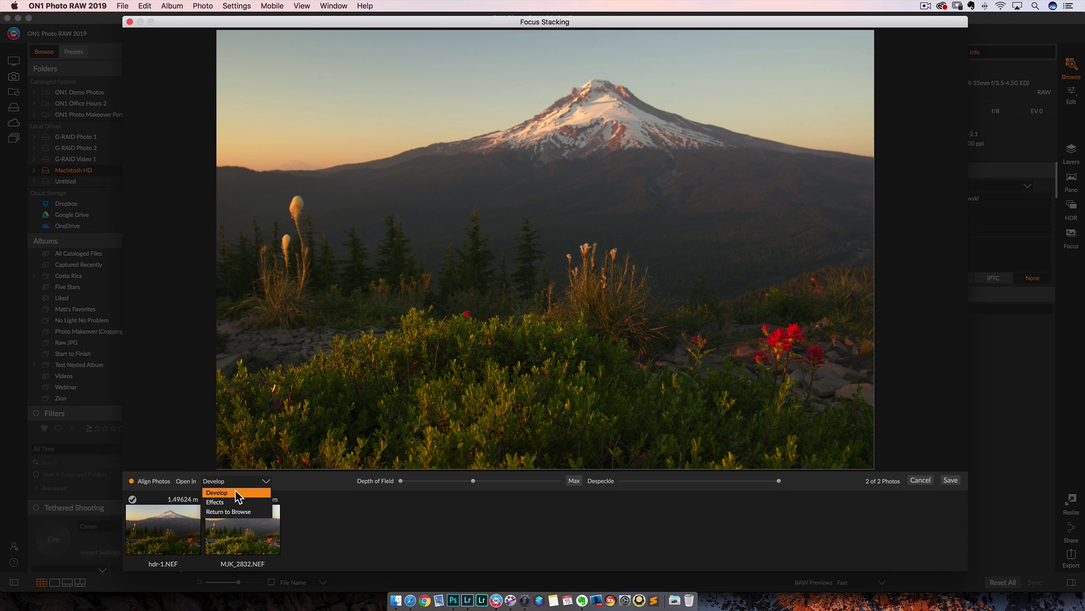
pyautogui.click(236, 487)
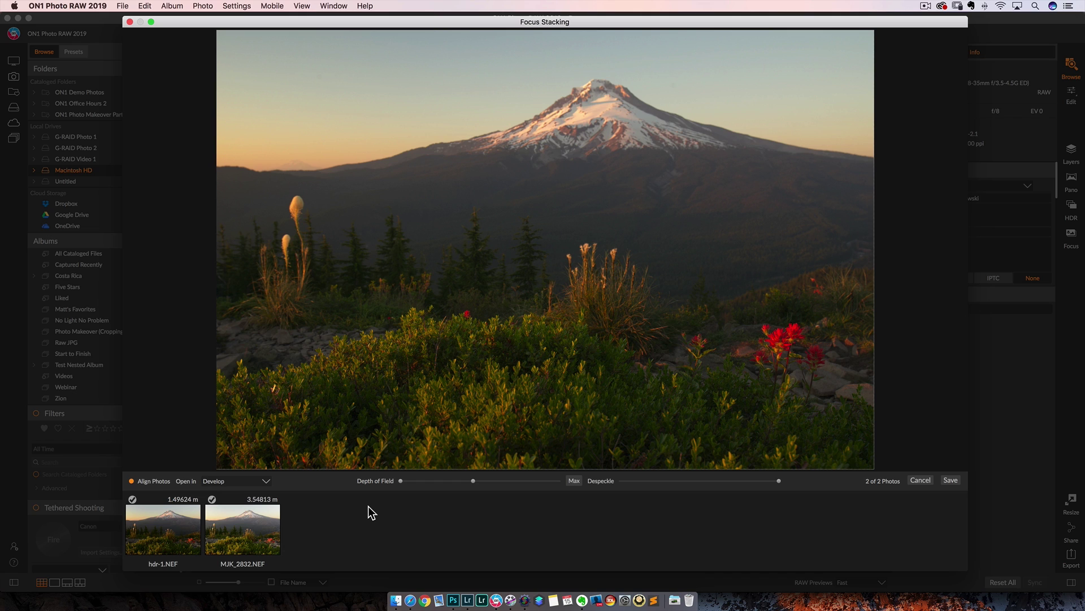
pyautogui.click(920, 480)
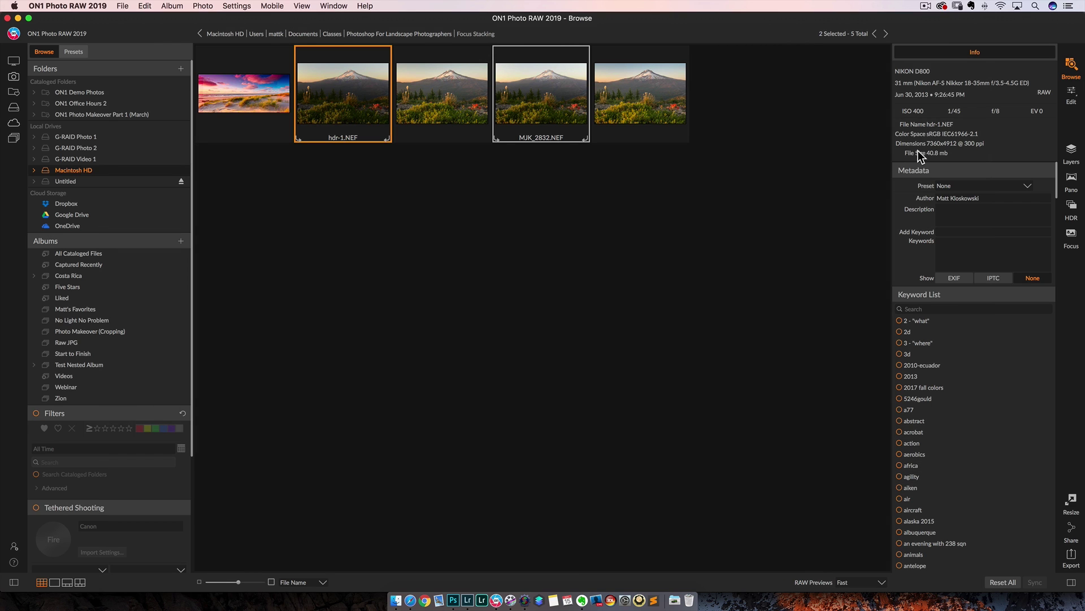